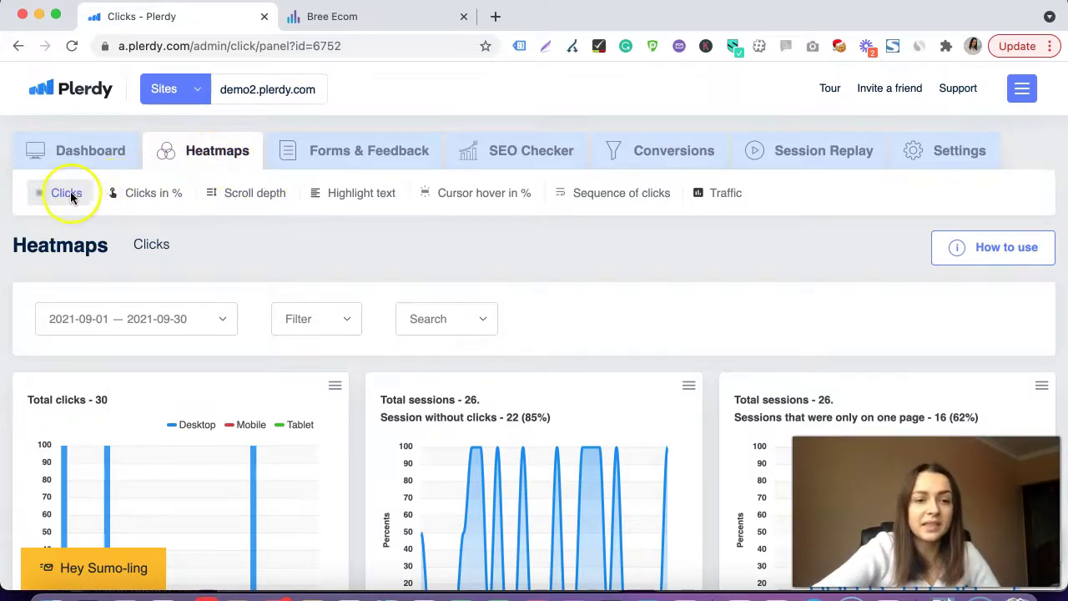
Review the click and session charts and the per-page click table for demo2.plerdy.com, 2021-09-01 to 2021-09-30.
scroll(241, 263, "down", 4)
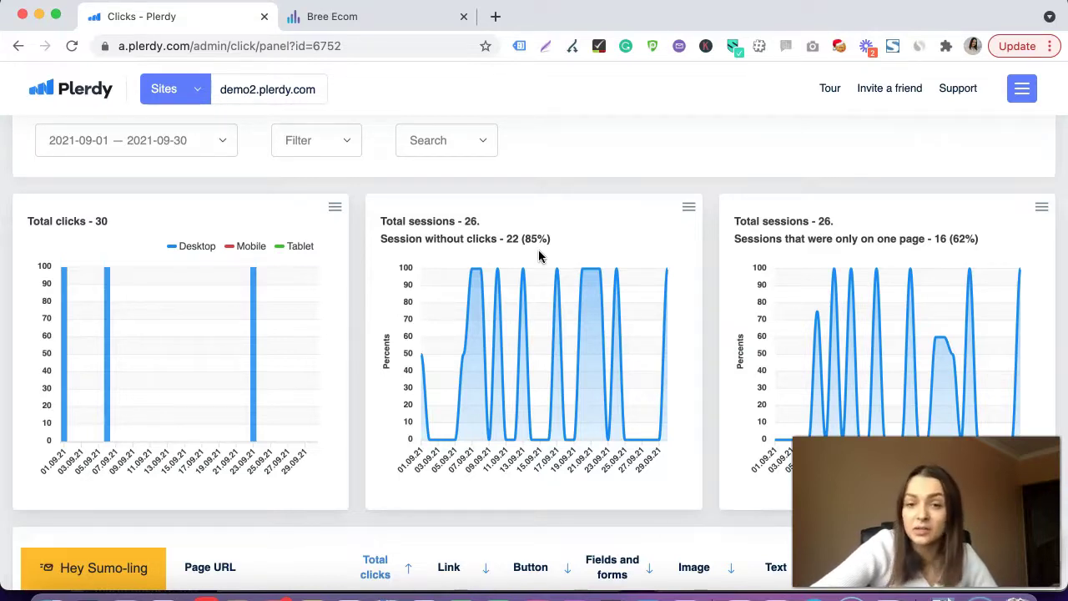
scroll(539, 249, "down", 1)
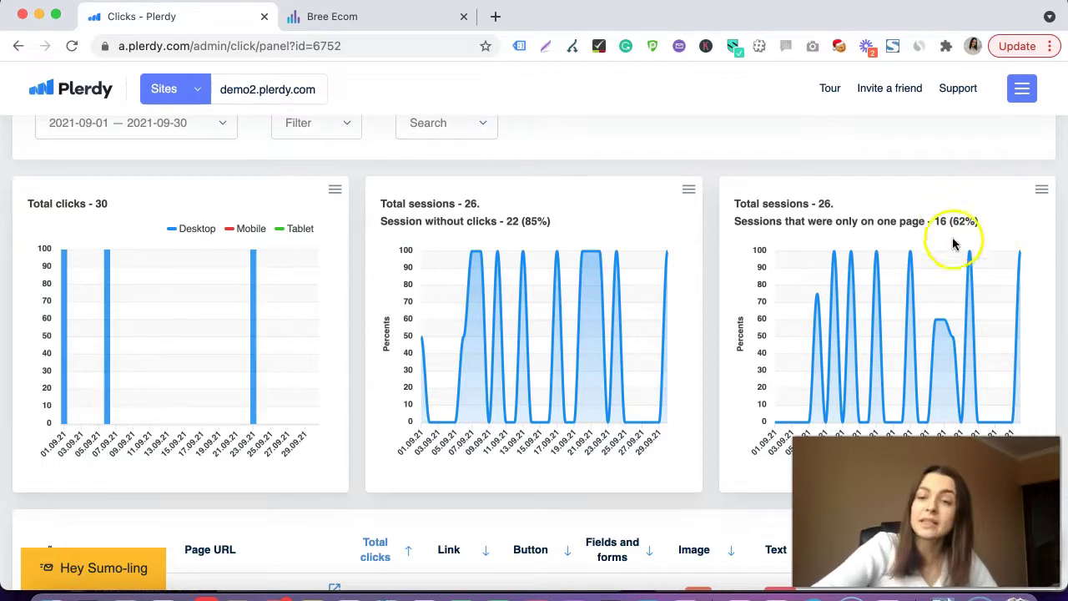
scroll(889, 247, "down", 2)
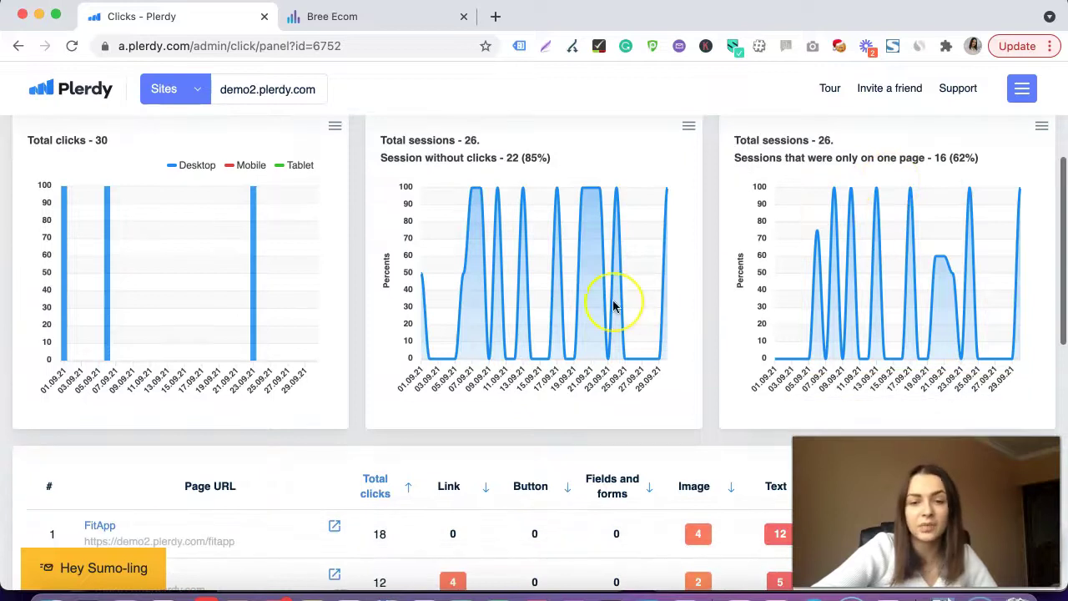
scroll(614, 307, "down", 5)
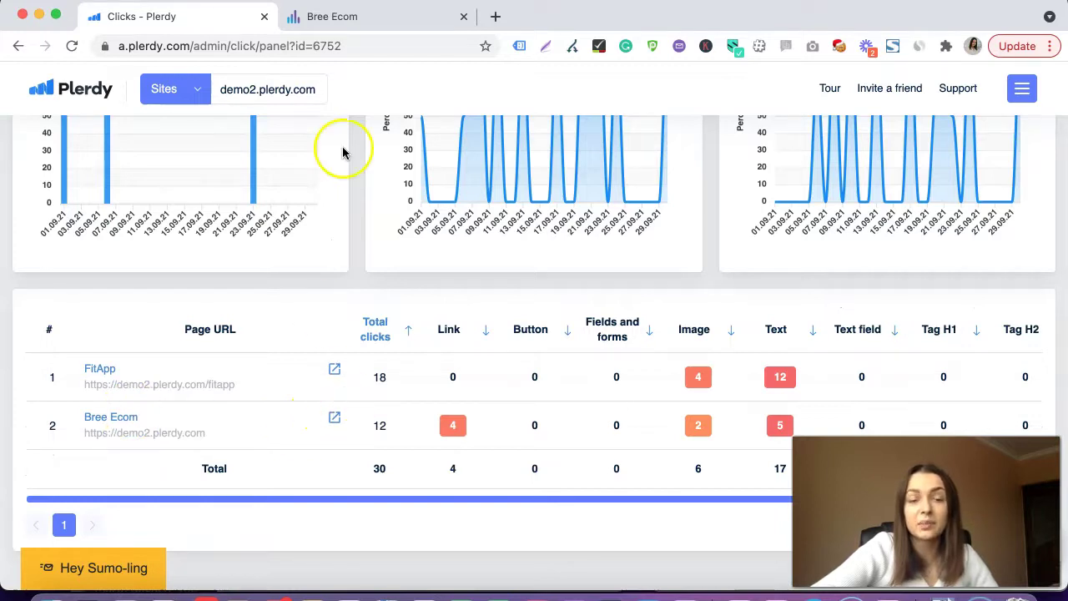
Switch to the Bree Ecom page with the click heatmap and inspect click data for the Raf Simons x Adidas card and its News label.
left_click(351, 17)
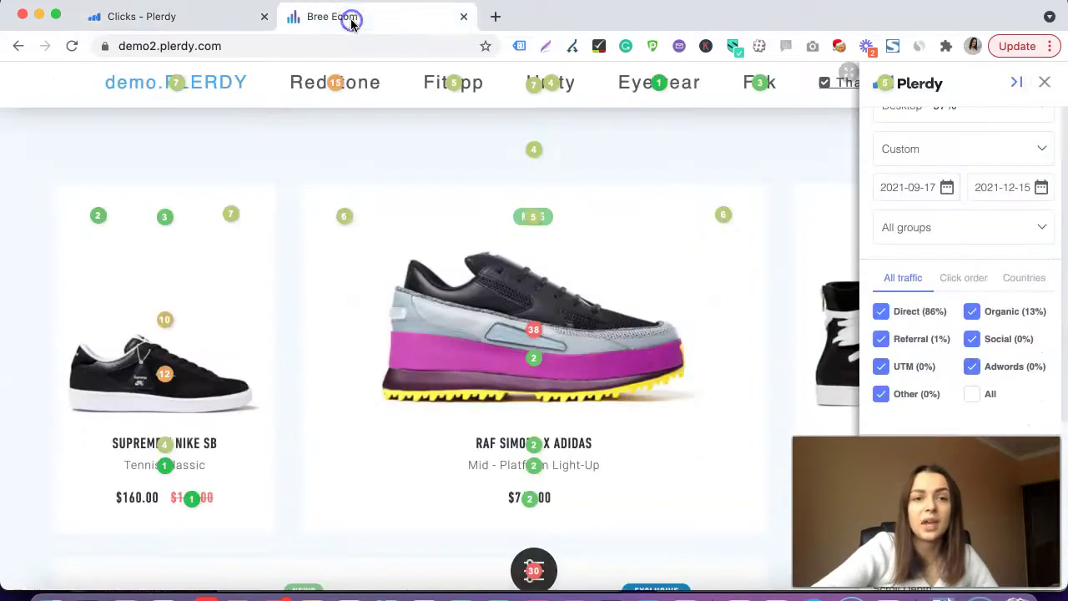
mouse_move(378, 146)
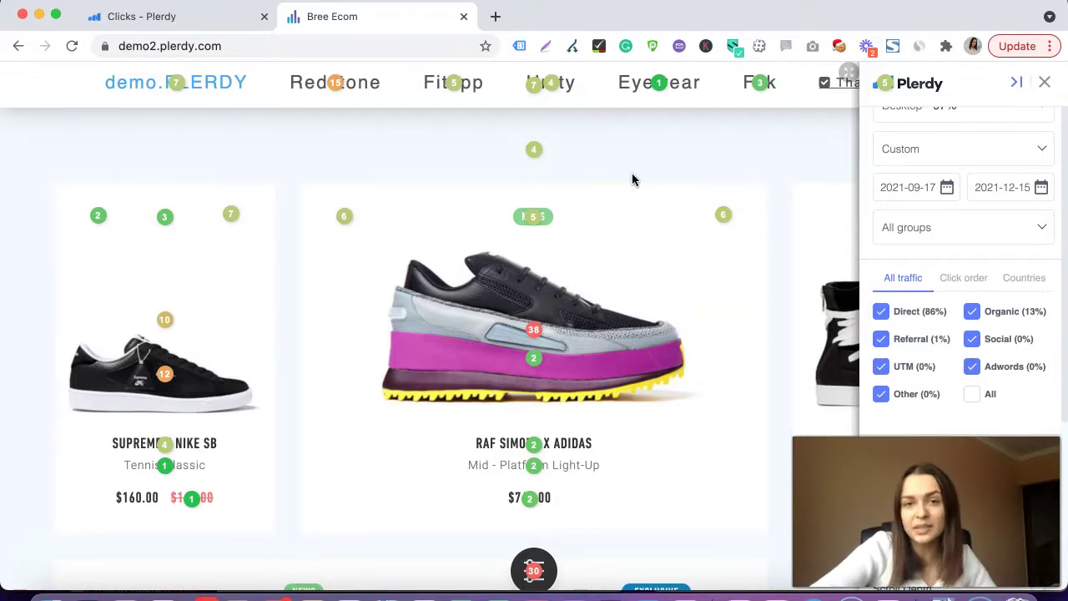
left_click(601, 191)
scroll(599, 192, "down", 1)
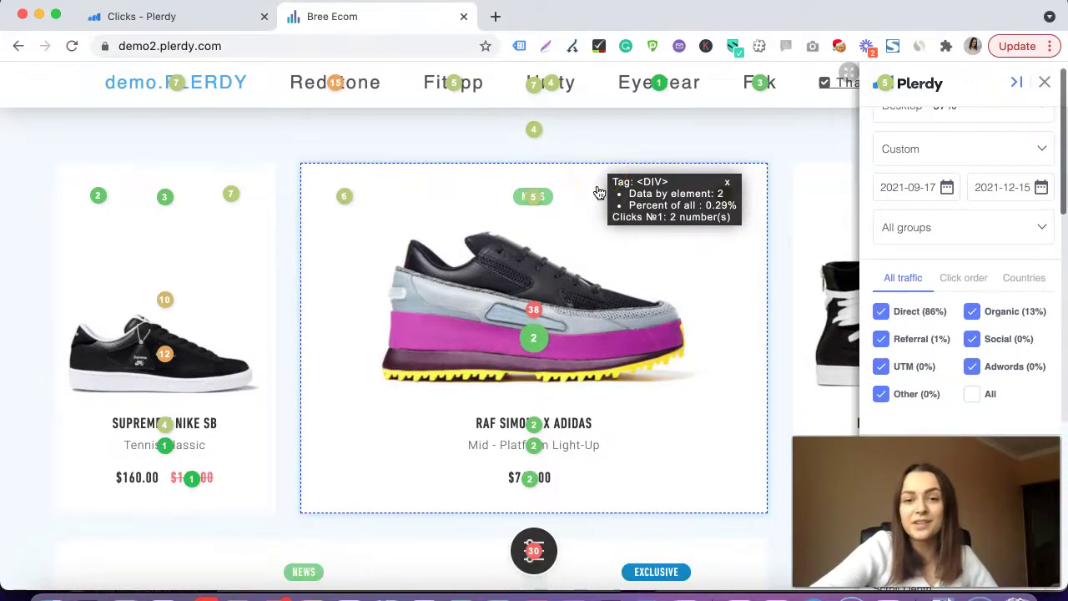
left_click(524, 200)
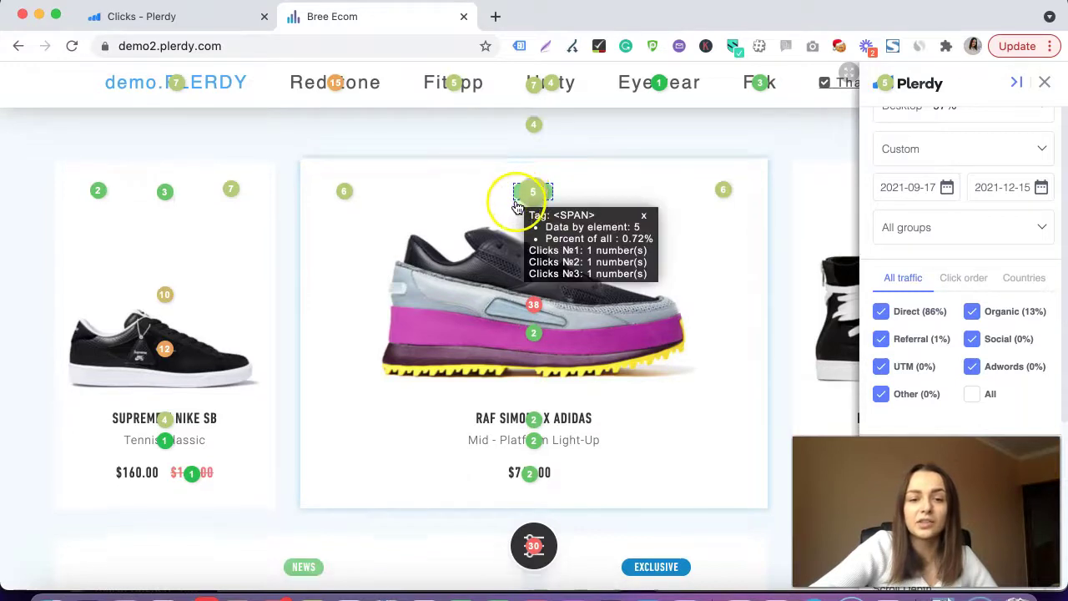
Examine the click markers on the News and Exclusive labels of the second-row product cards.
scroll(518, 204, "down", 5)
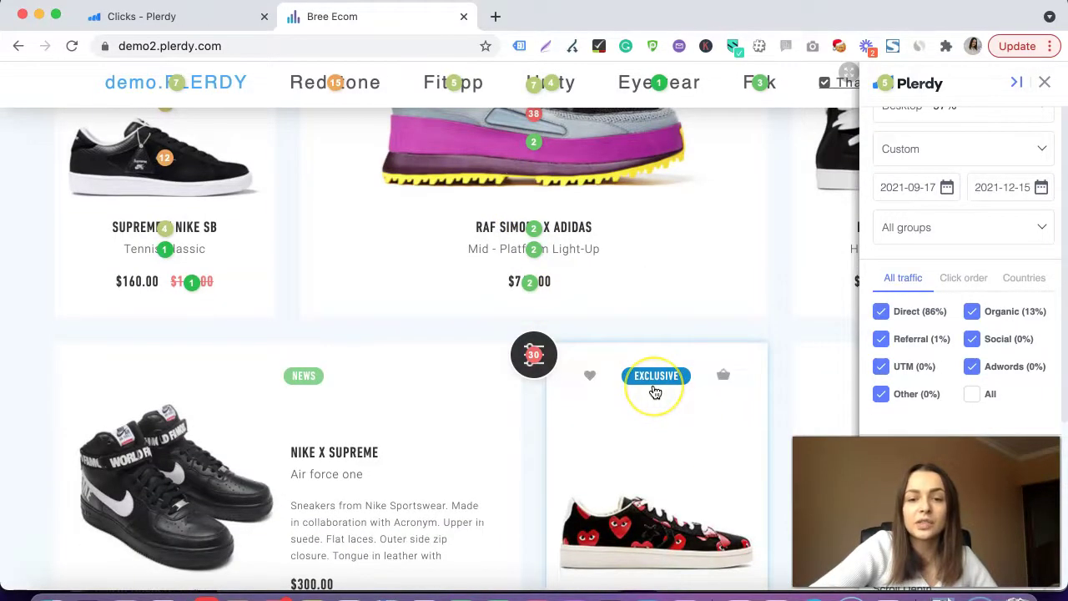
scroll(655, 390, "down", 3)
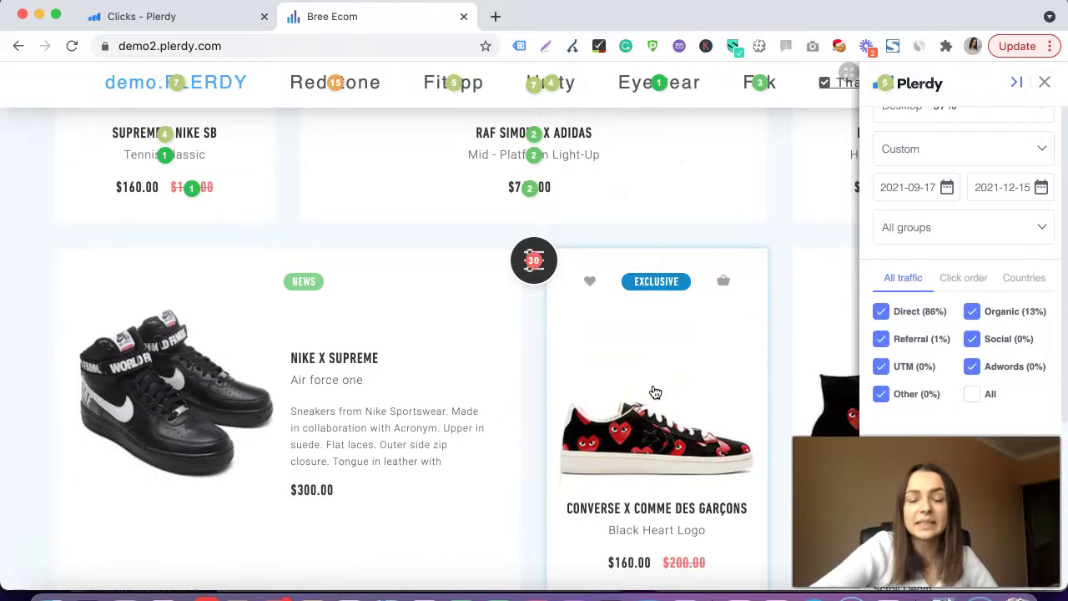
mouse_move(391, 275)
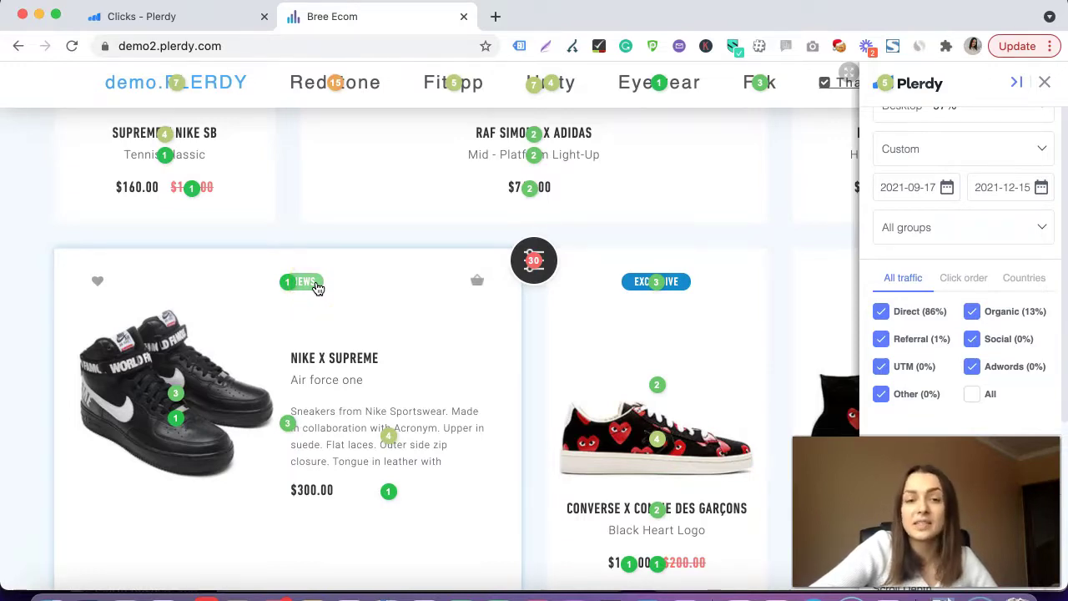
scroll(317, 287, "up", 3)
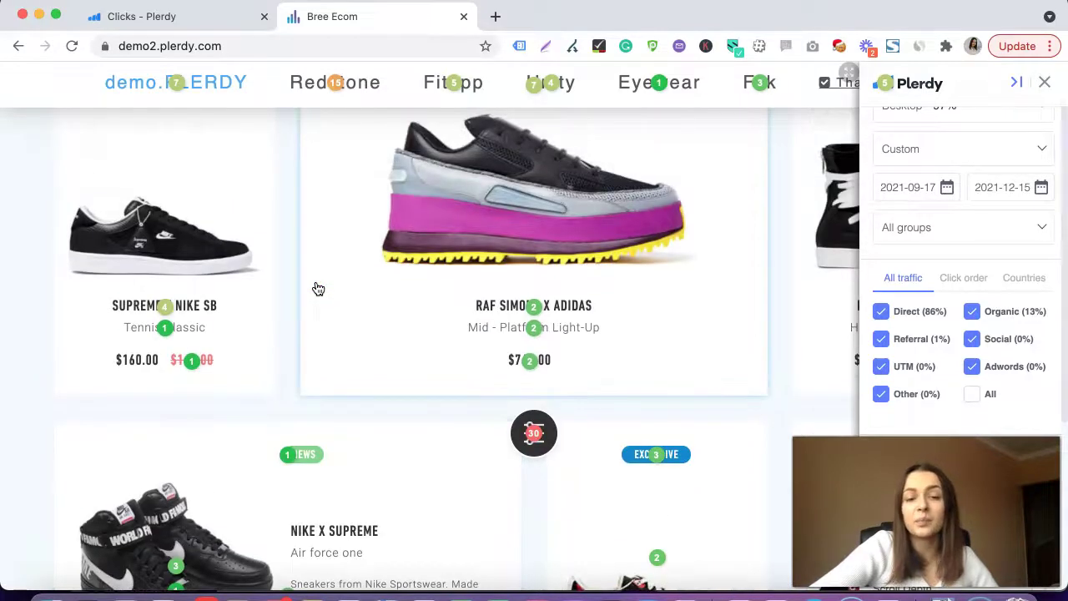
Compare the click details of the News label, shoe image and surrounding area on the Raf Simons x Adidas card.
scroll(318, 288, "up", 2)
left_click(527, 220)
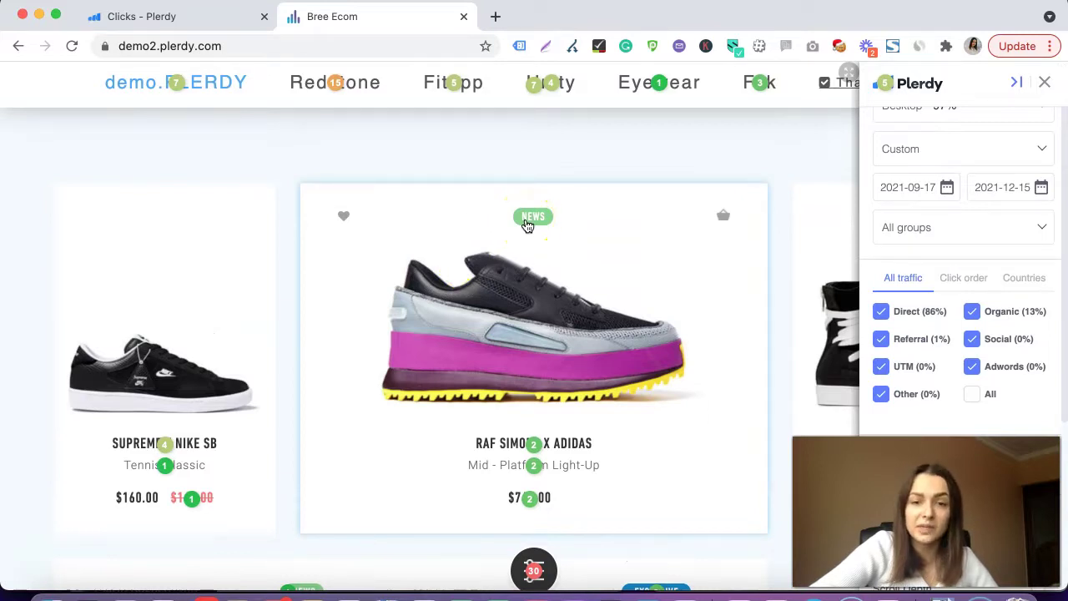
left_click(490, 290)
left_click(512, 228)
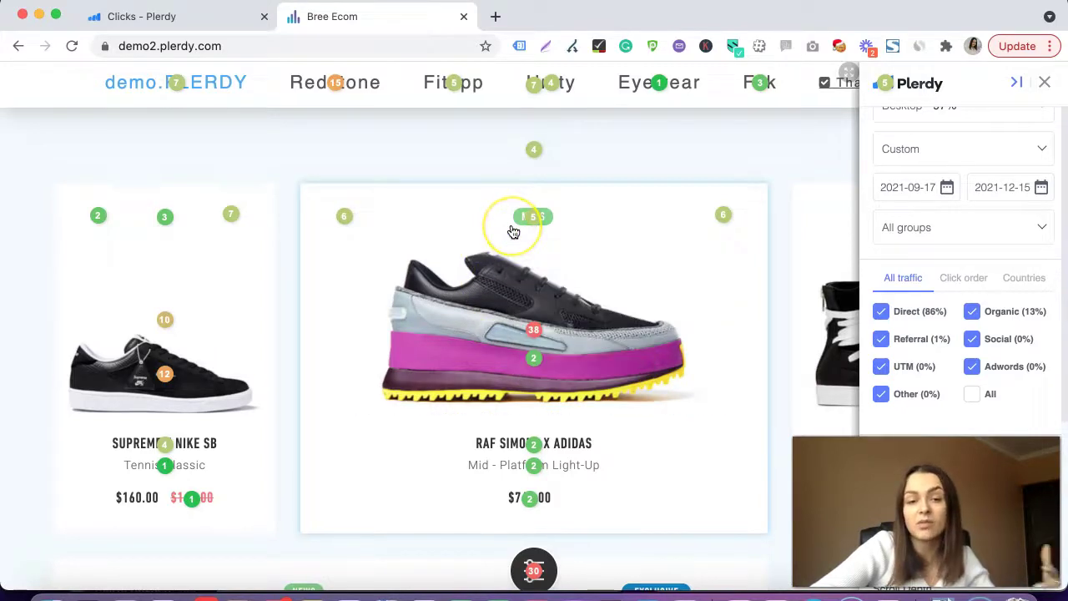
scroll(513, 232, "down", 3)
left_click(514, 232)
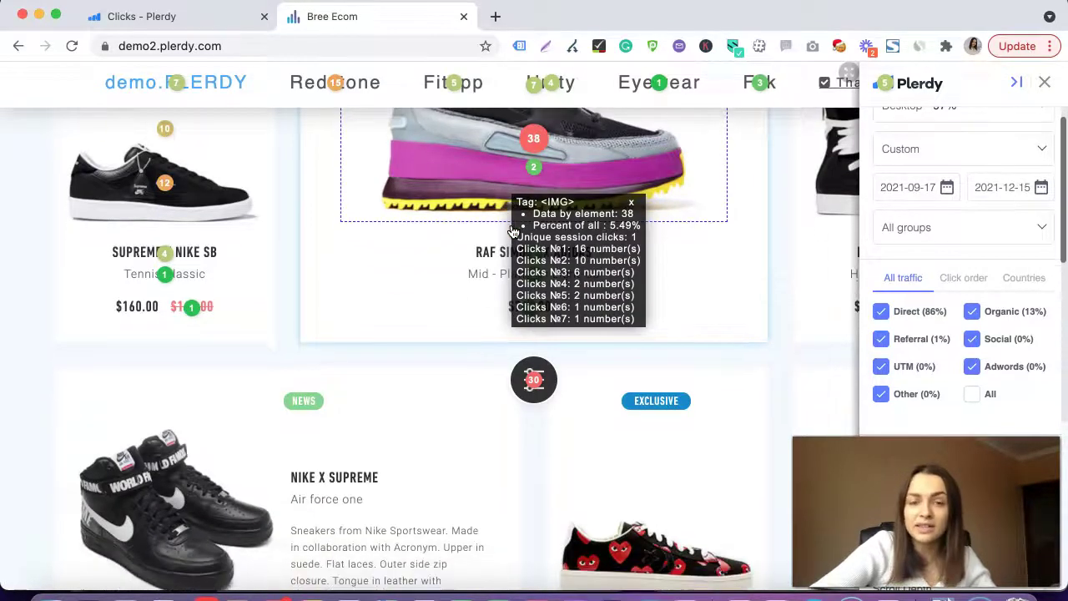
scroll(513, 232, "up", 3)
left_click(517, 227)
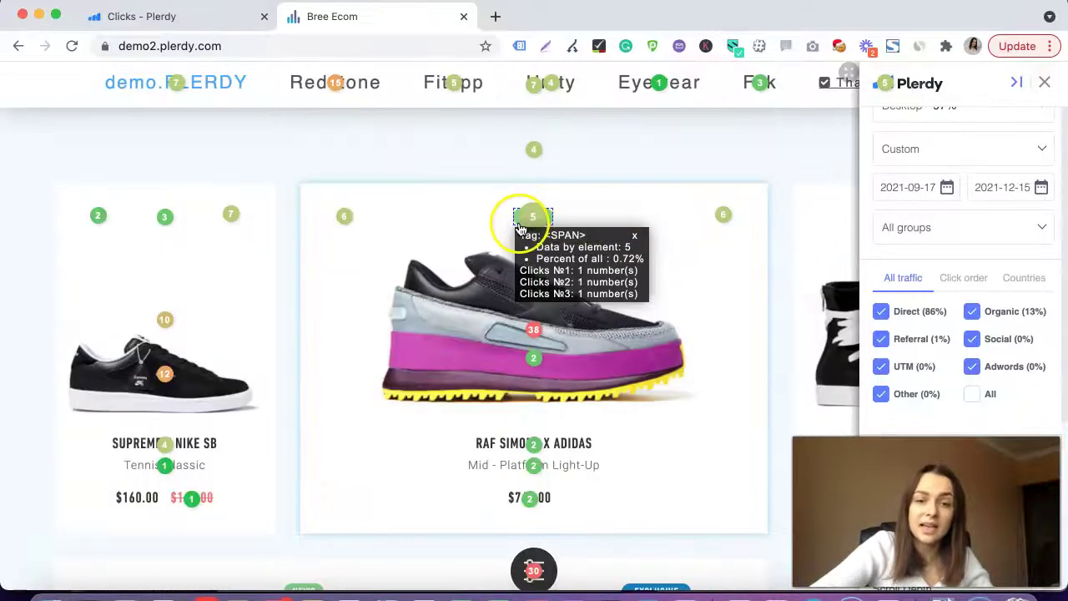
left_click(482, 277)
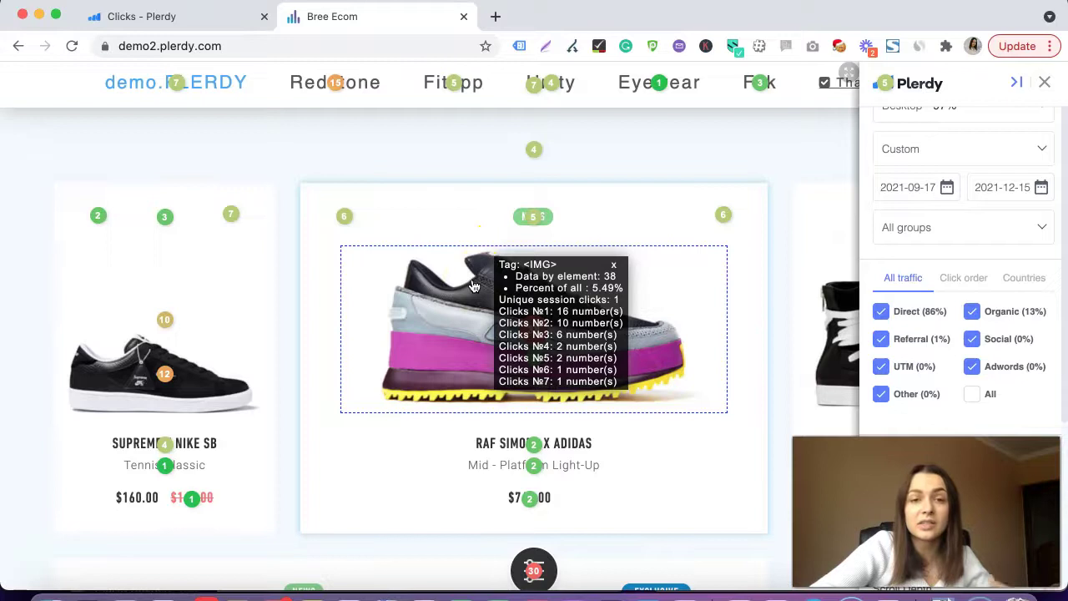
left_click(469, 215)
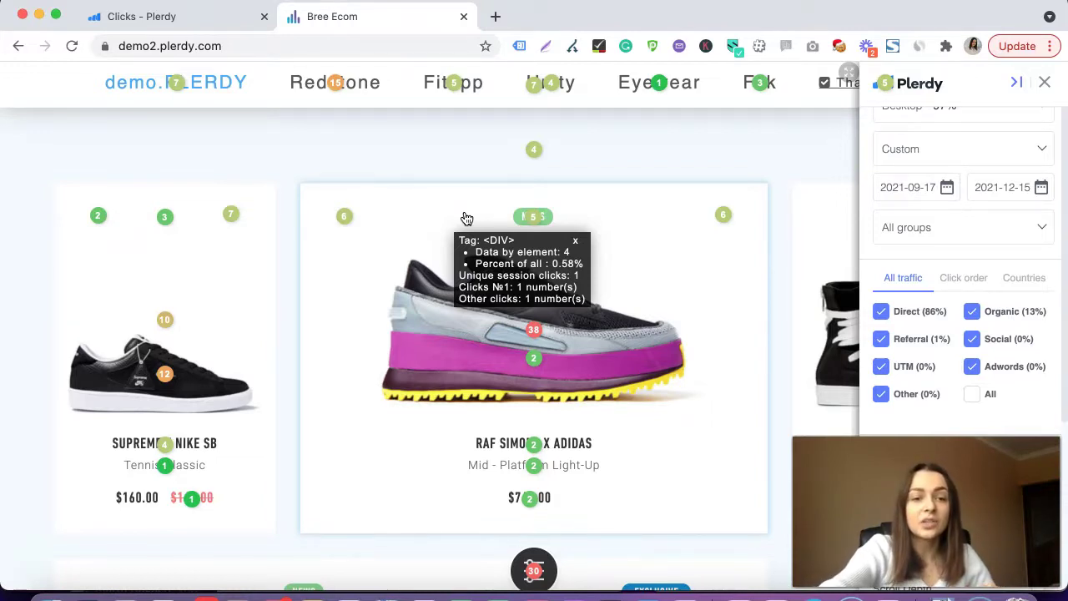
Examine the click markers on the Nike x Supreme card, including the area around its heart icon.
scroll(407, 275, "down", 3)
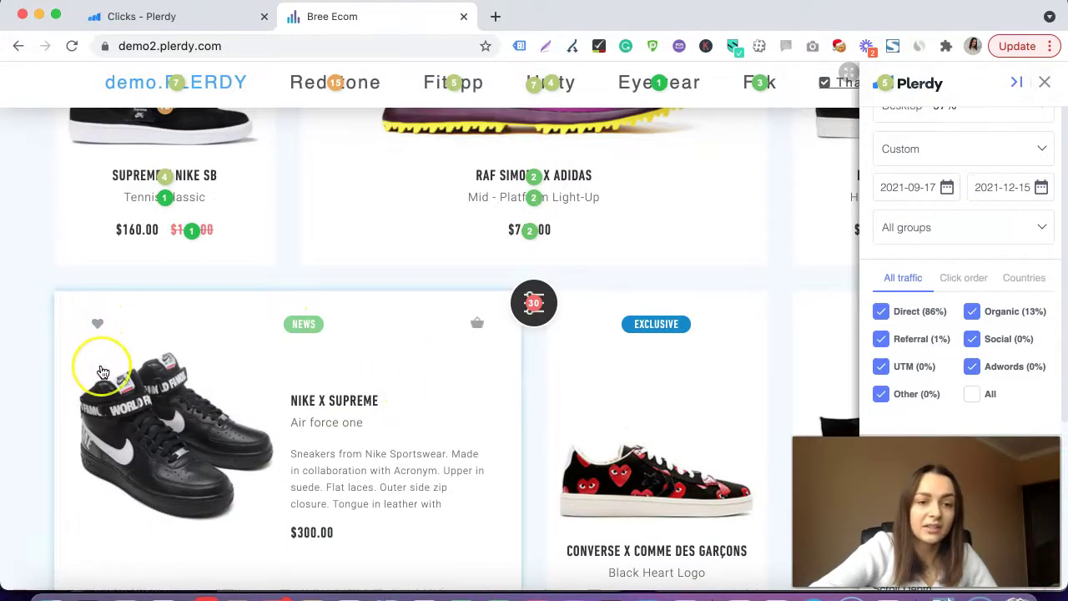
scroll(101, 370, "down", 2)
scroll(101, 370, "down", 2)
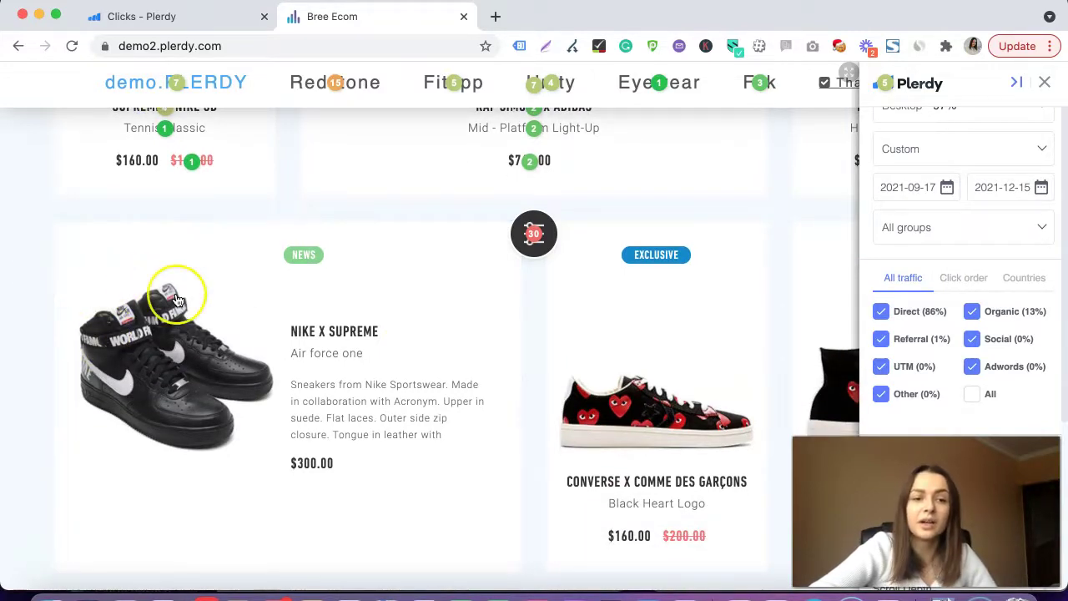
left_click(43, 298)
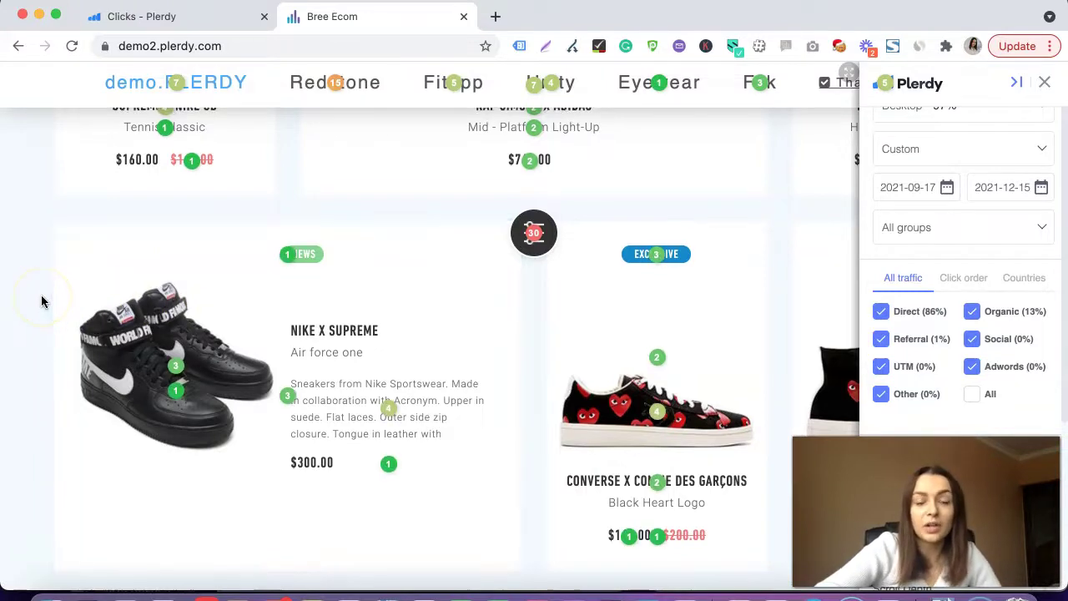
scroll(43, 301, "down", 1)
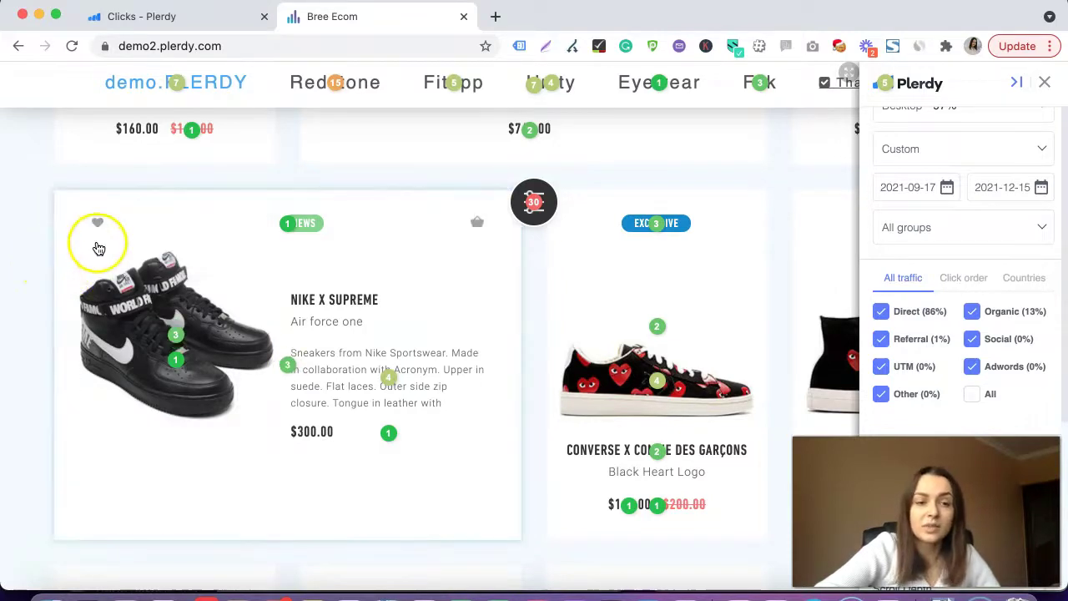
scroll(107, 247, "up", 1)
Inspect the click data for the heart and basket icons on the Supreme x Nike SB and Raf Simons x Adidas cards.
scroll(107, 246, "up", 5)
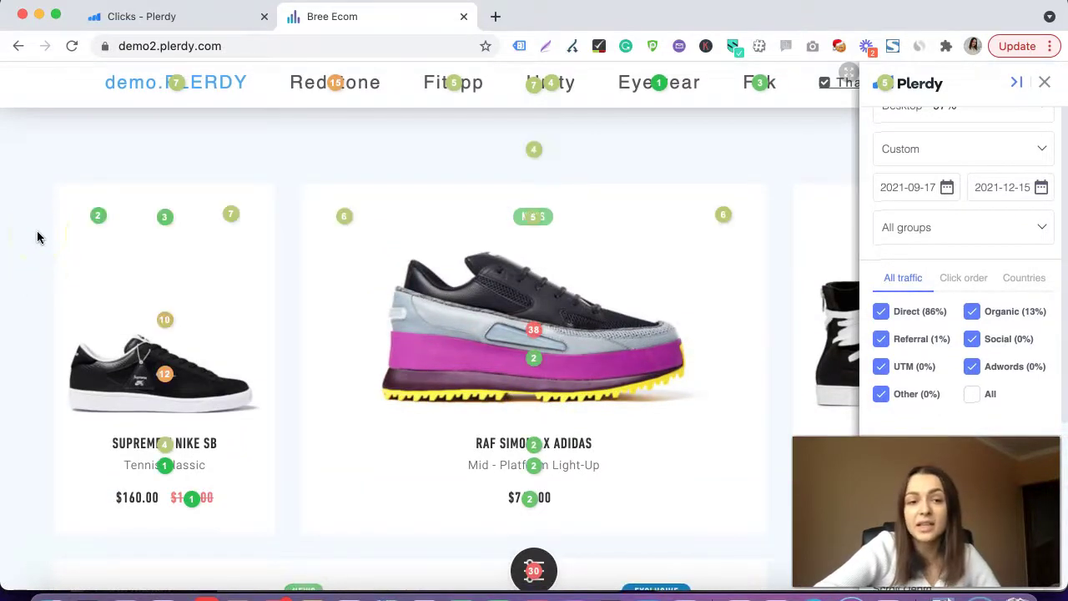
mouse_move(48, 231)
left_mouse_down()
mouse_move(48, 213)
mouse_move(86, 182)
mouse_move(300, 192)
mouse_move(298, 243)
left_mouse_up()
mouse_move(460, 338)
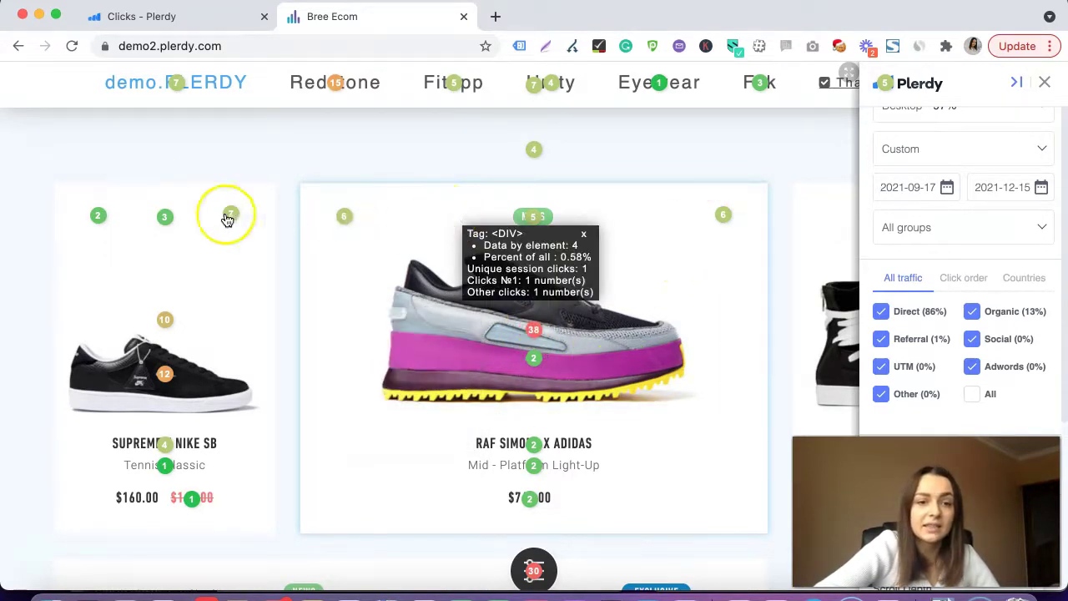
mouse_move(106, 214)
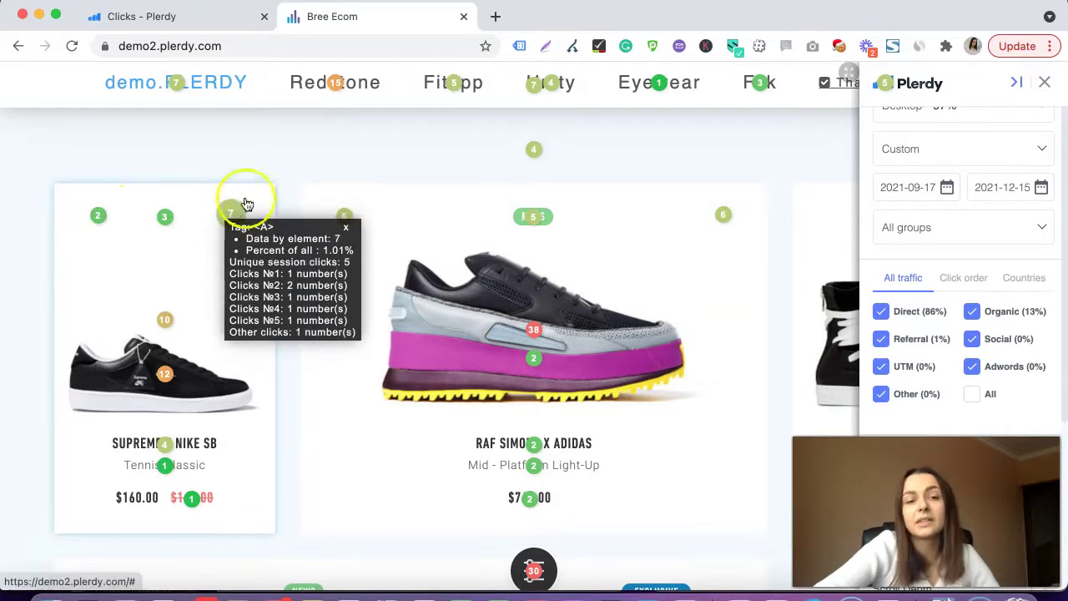
mouse_move(305, 158)
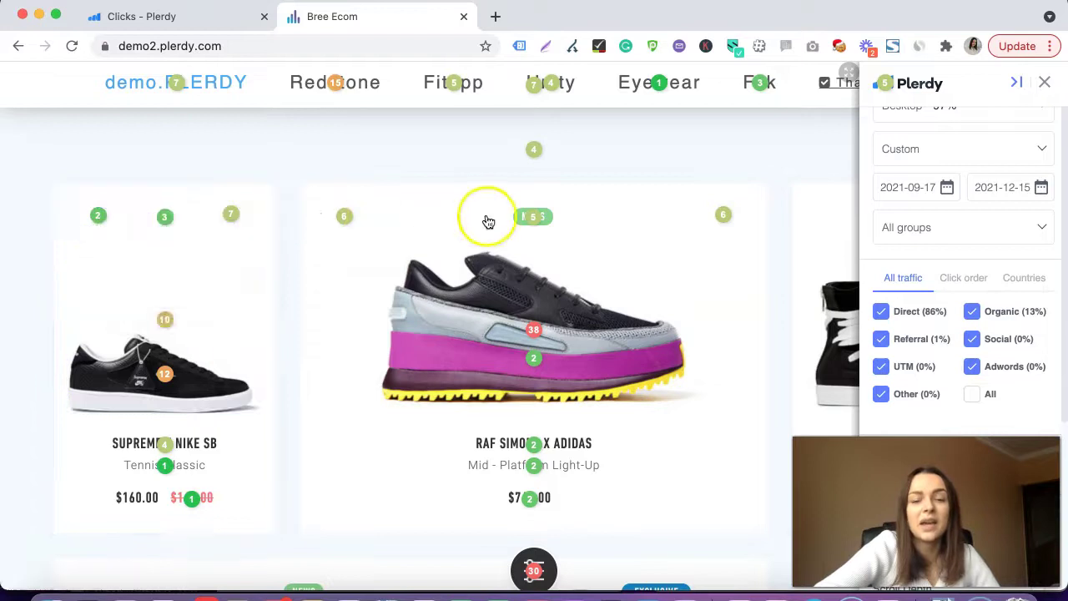
mouse_move(528, 220)
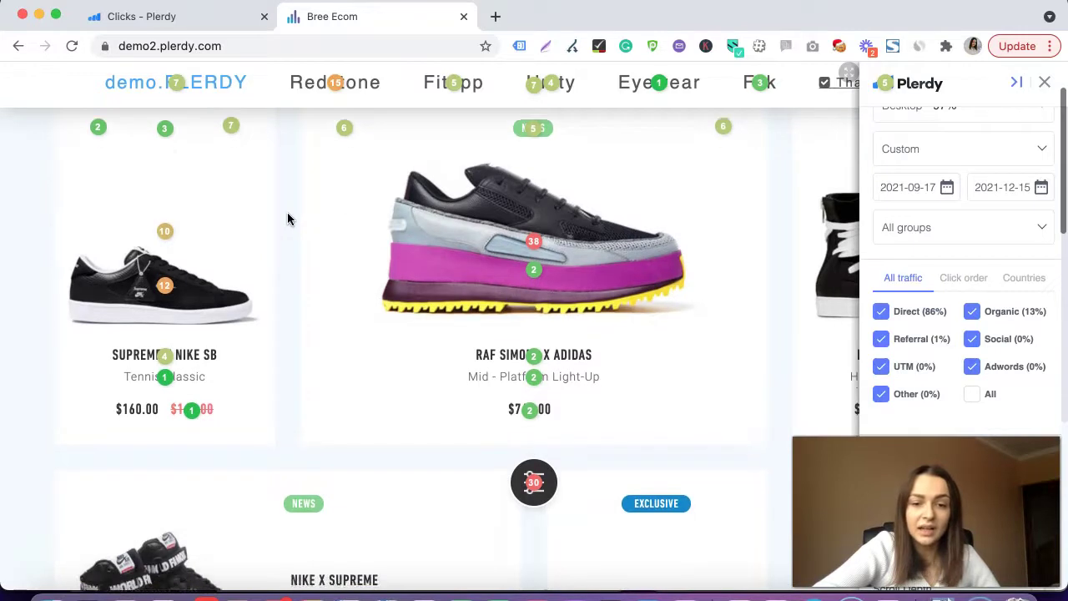
Inspect the click statistics of the round Filters control between the product rows.
left_click(323, 255)
scroll(464, 495, "down", 3)
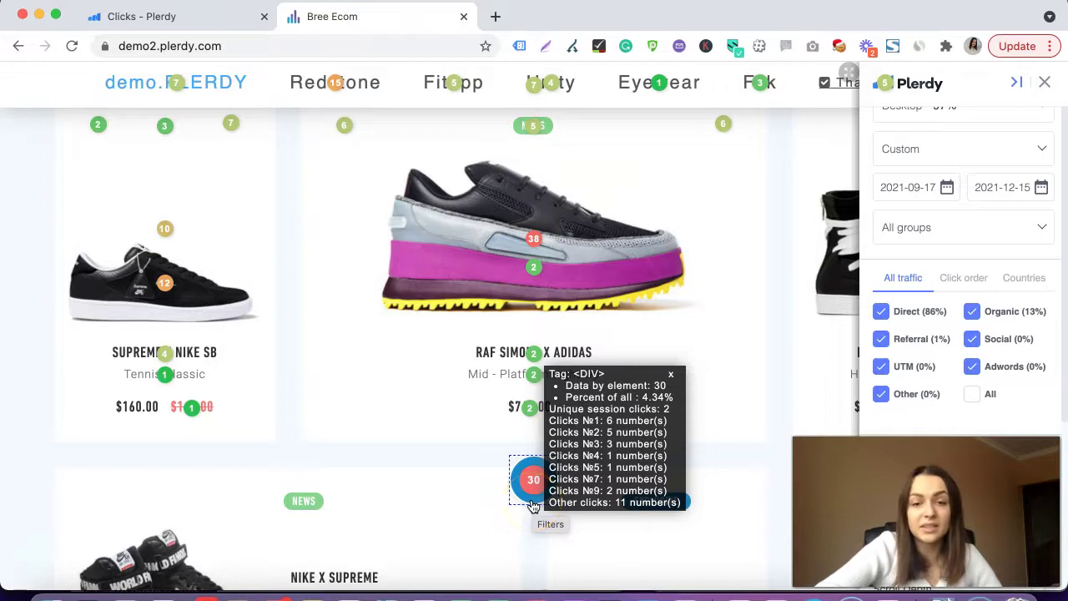
scroll(534, 501, "up", 1)
left_click(521, 497)
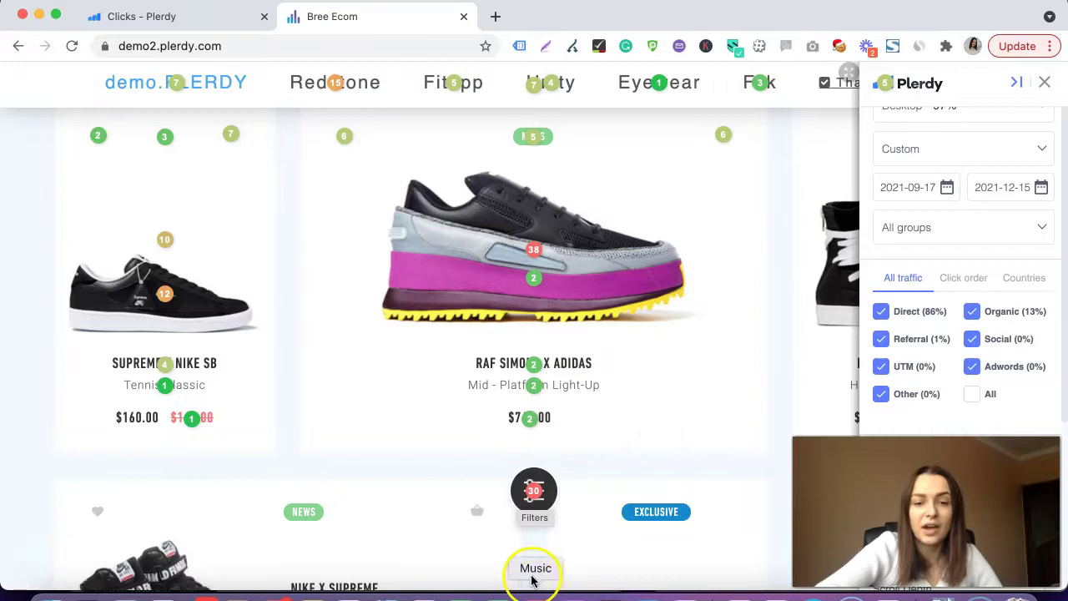
scroll(533, 565, "down", 2)
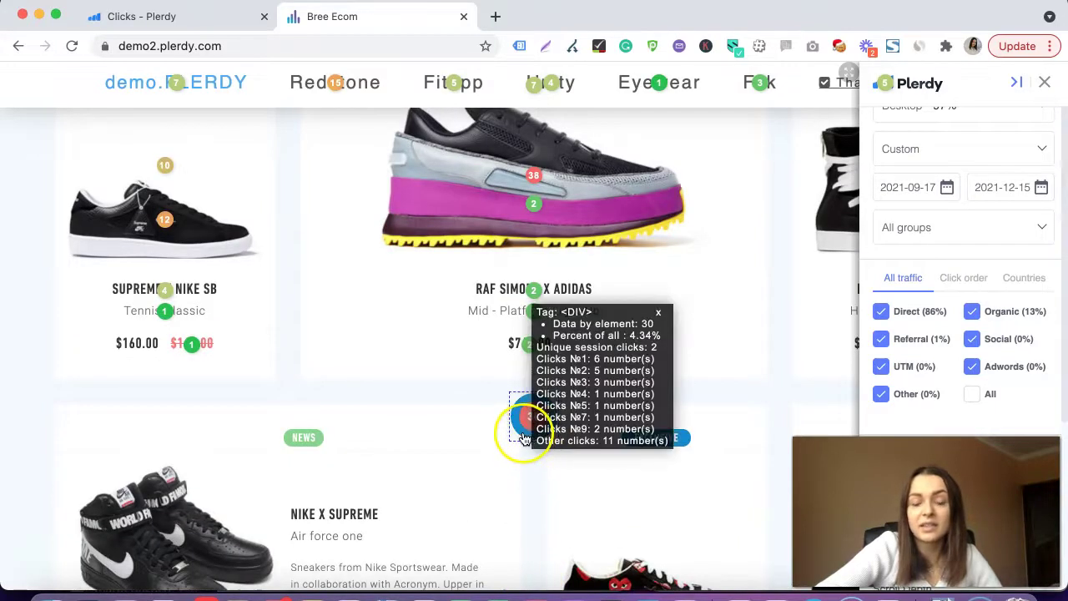
Open the product filters to view the click markers on their options, and close them to return to the product cards.
left_click(522, 437)
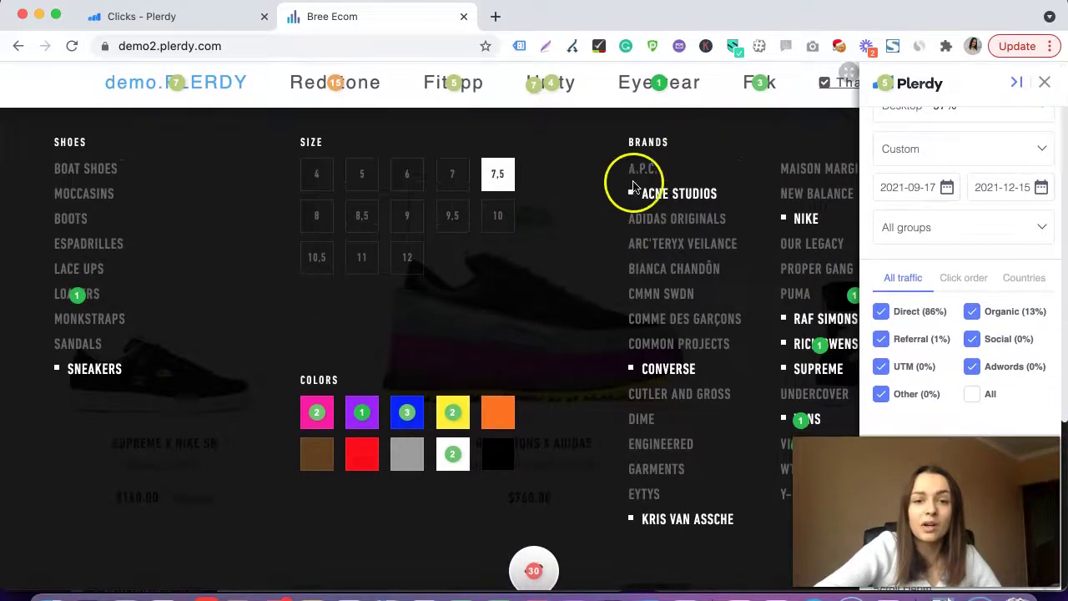
mouse_move(517, 559)
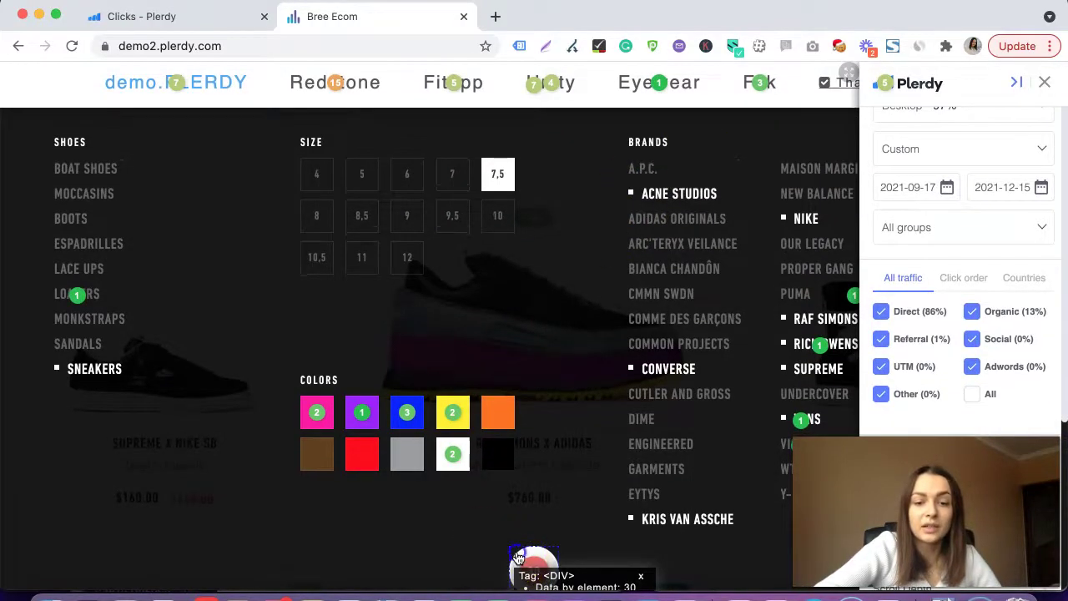
scroll(499, 488, "down", 3)
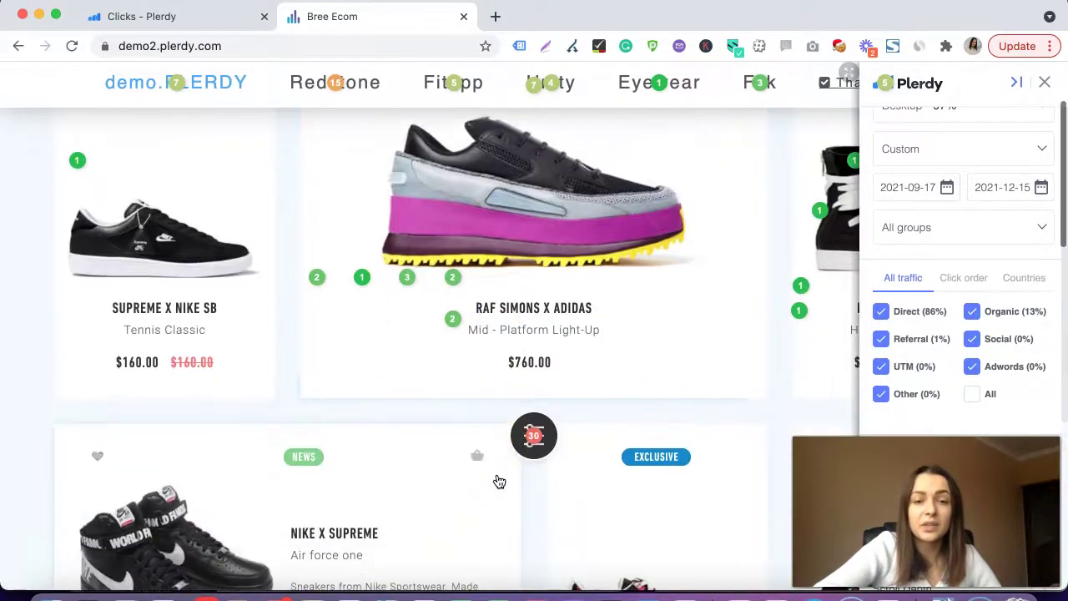
scroll(499, 482, "down", 2)
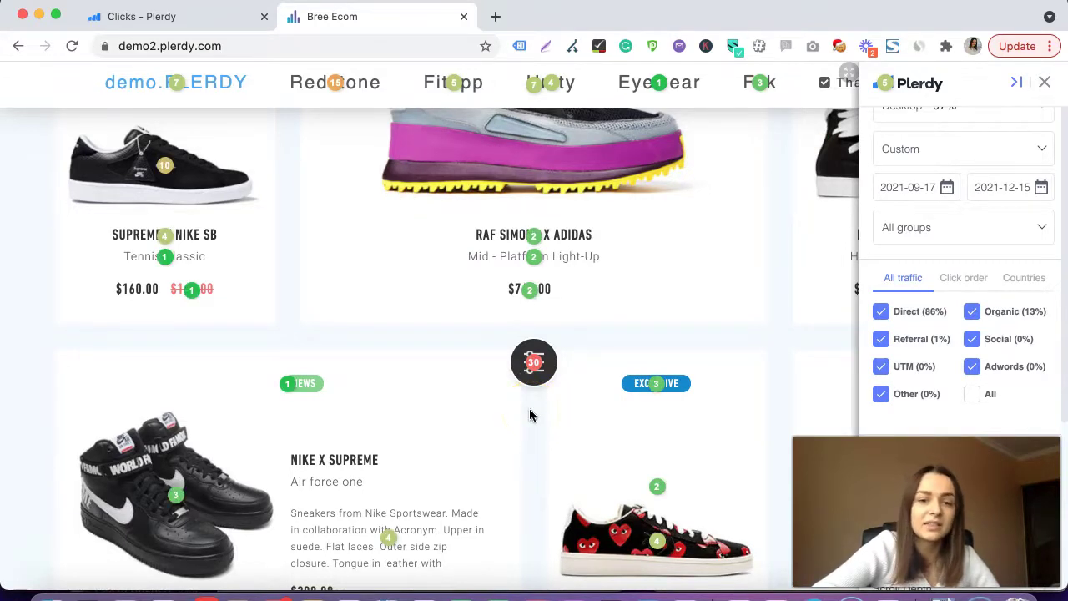
scroll(532, 430, "down", 1)
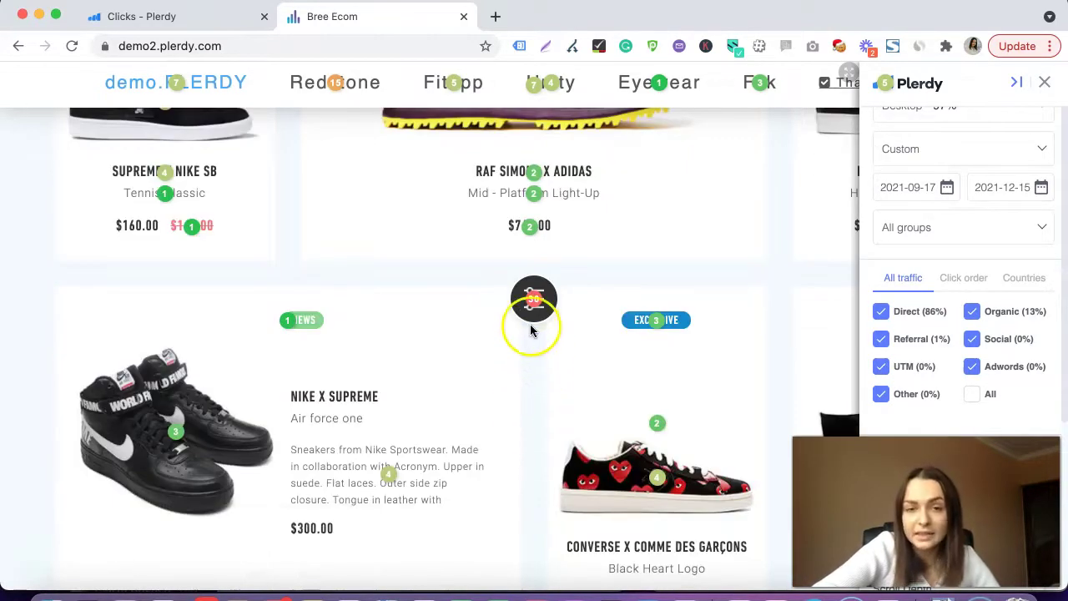
Examine the click markers around the round Filters control and on the product cards above and below it.
mouse_move(529, 308)
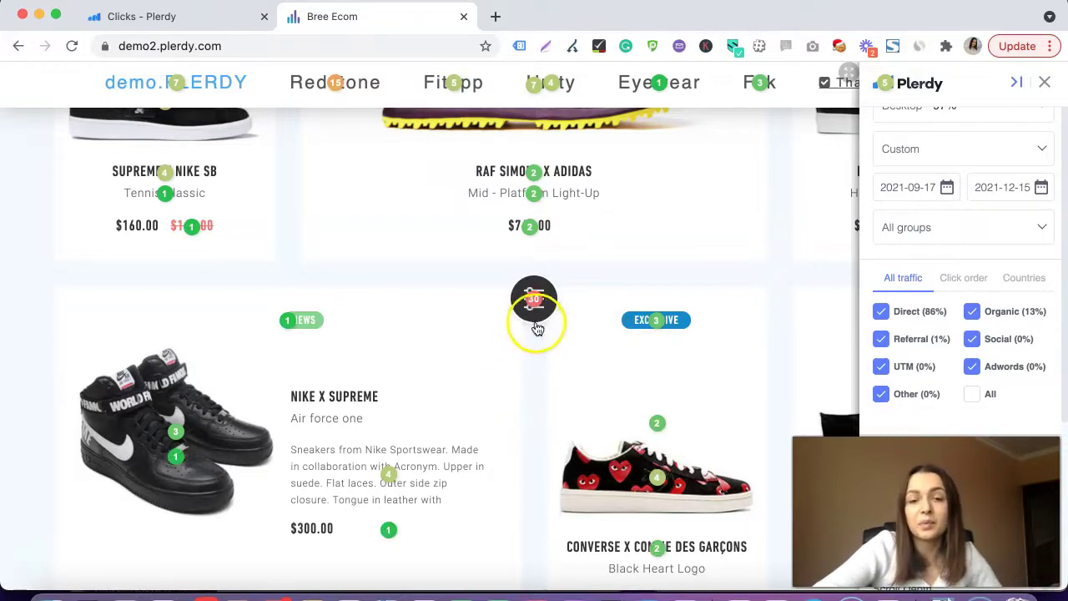
scroll(443, 292, "up", 3)
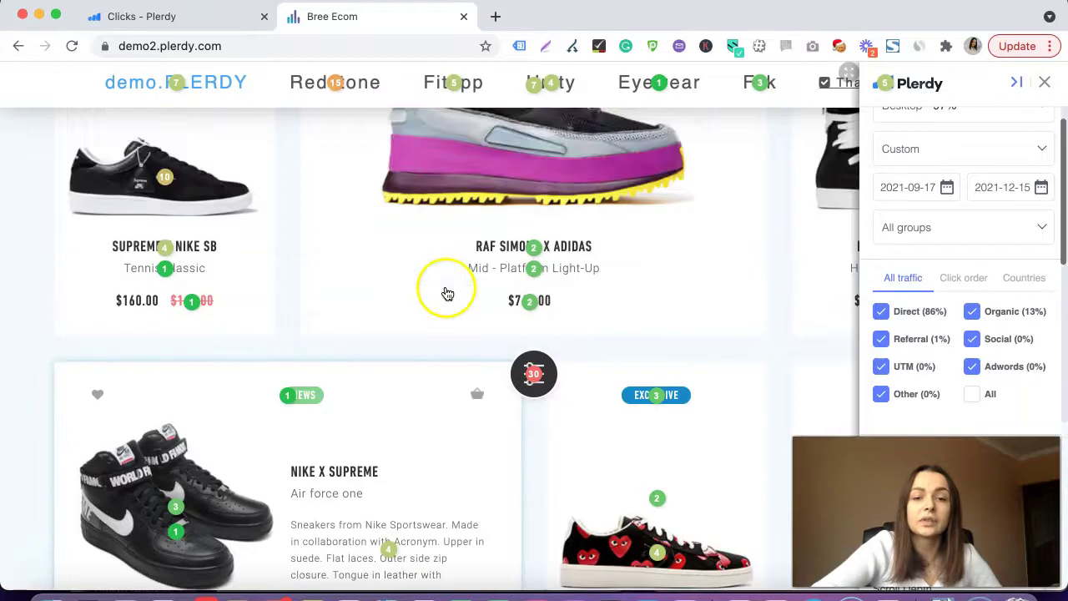
mouse_move(538, 477)
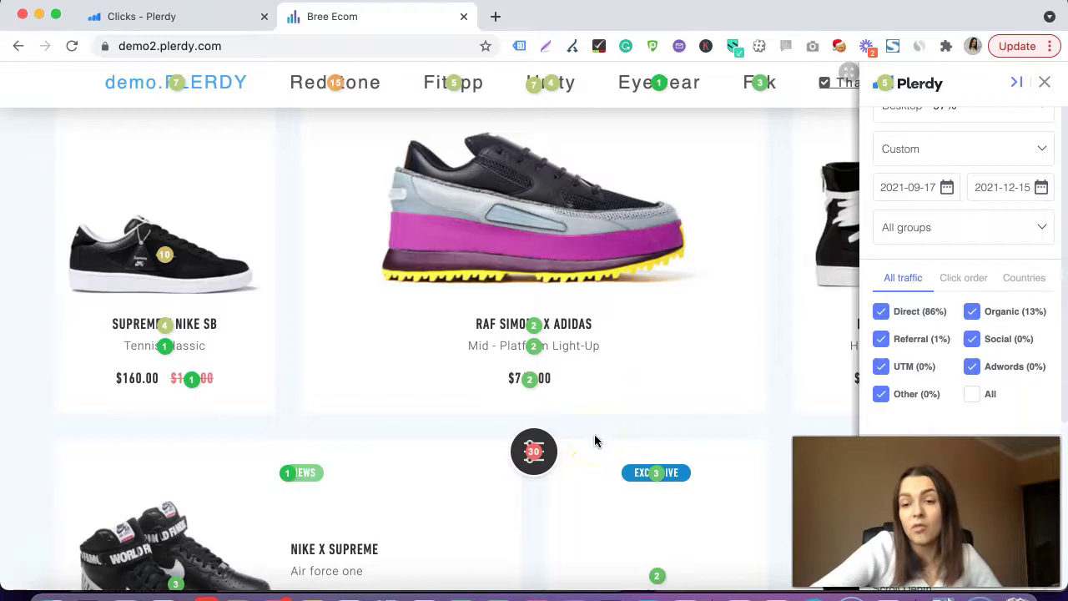
Examine the click markers on the footer links, social icons and the product cards just above the footer.
scroll(594, 440, "down", 5)
scroll(594, 440, "down", 10)
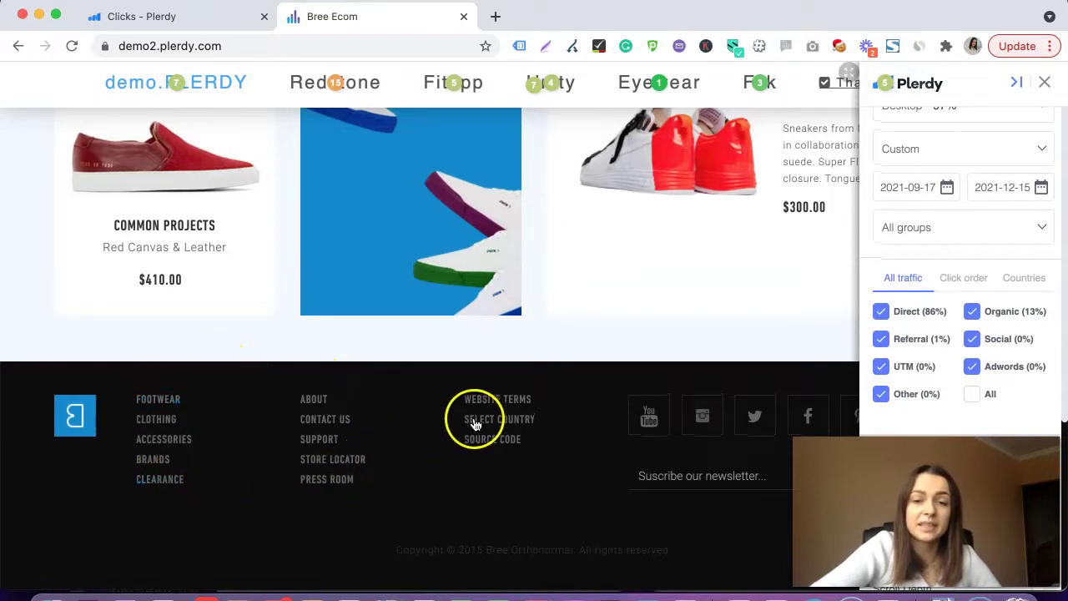
scroll(492, 397, "up", 5)
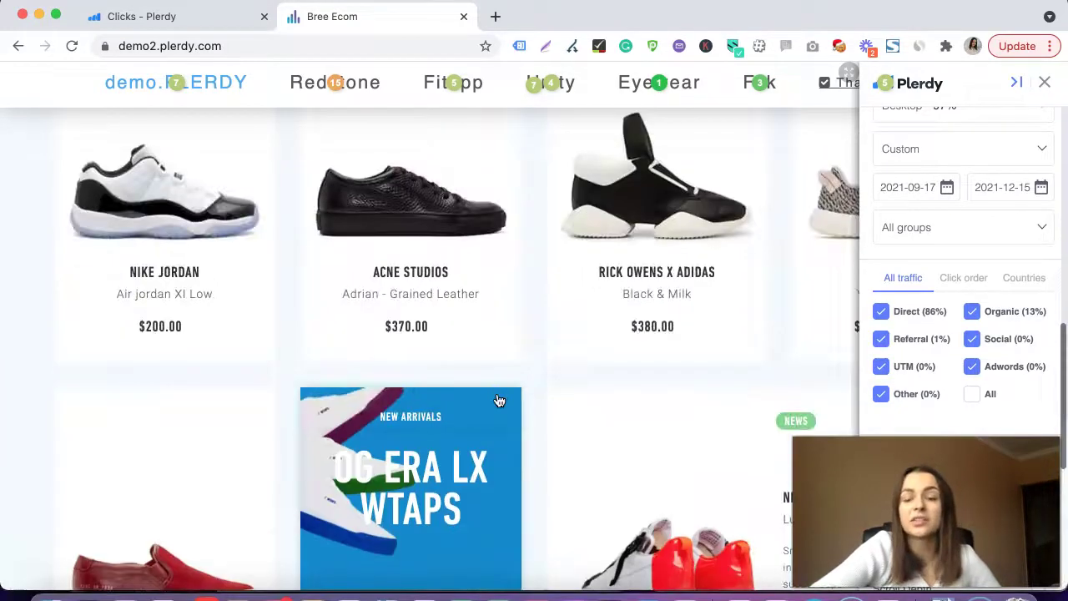
scroll(498, 400, "down", 5)
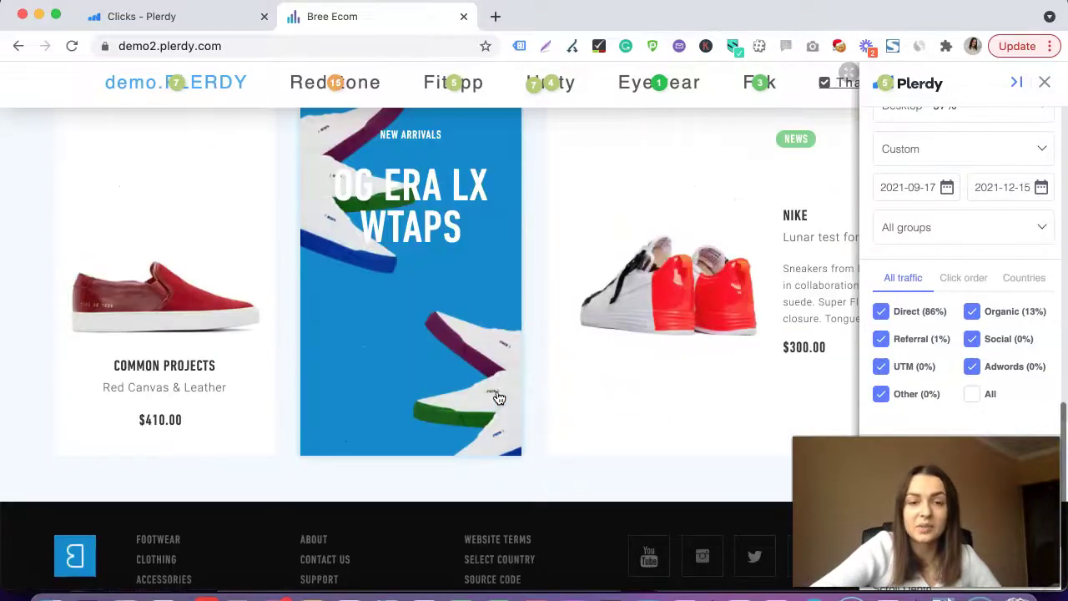
left_click(434, 400)
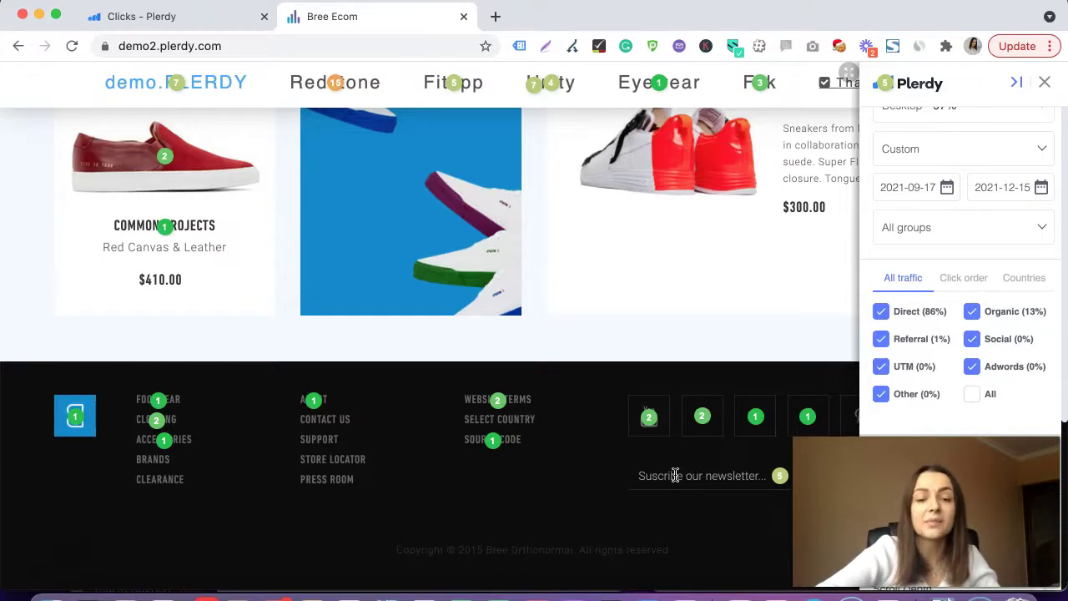
Check the footer's newsletter subscription field and its click marker without filling in an address.
left_click(675, 476)
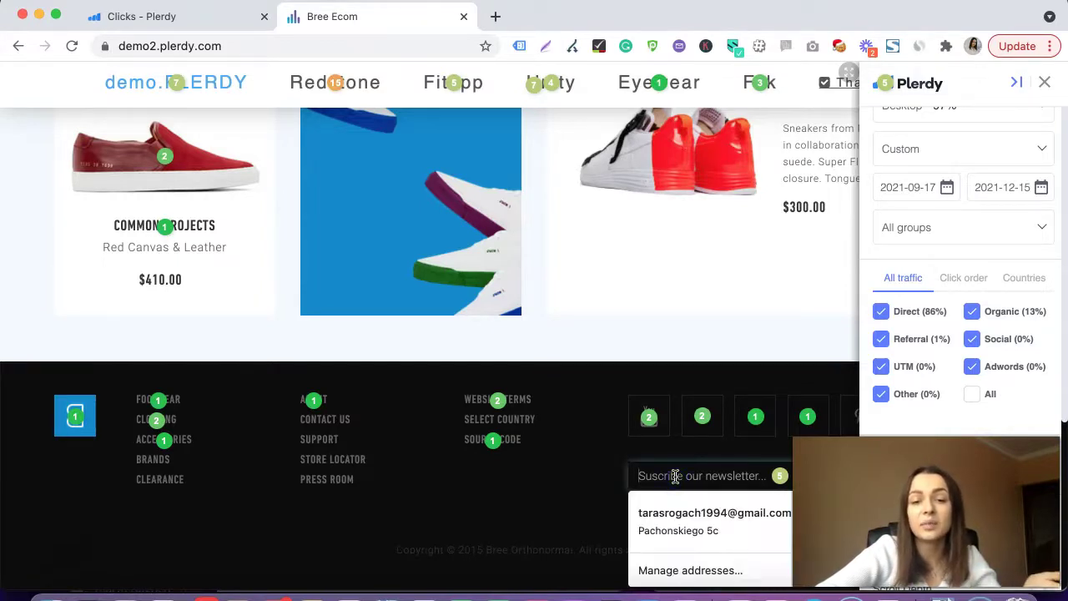
left_click(612, 482)
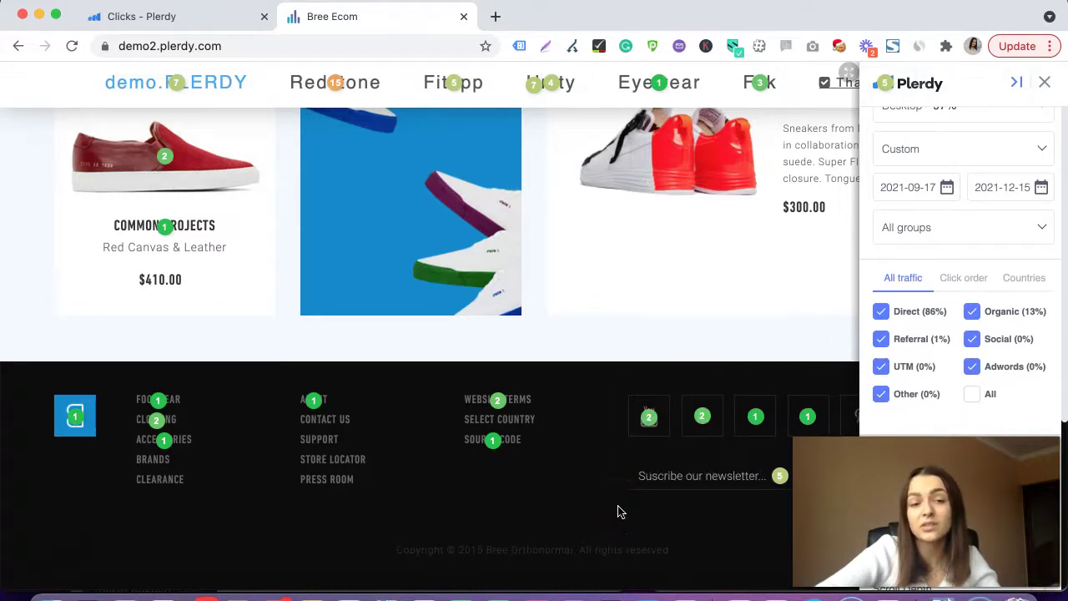
scroll(617, 512, "up", 2)
left_click(646, 501)
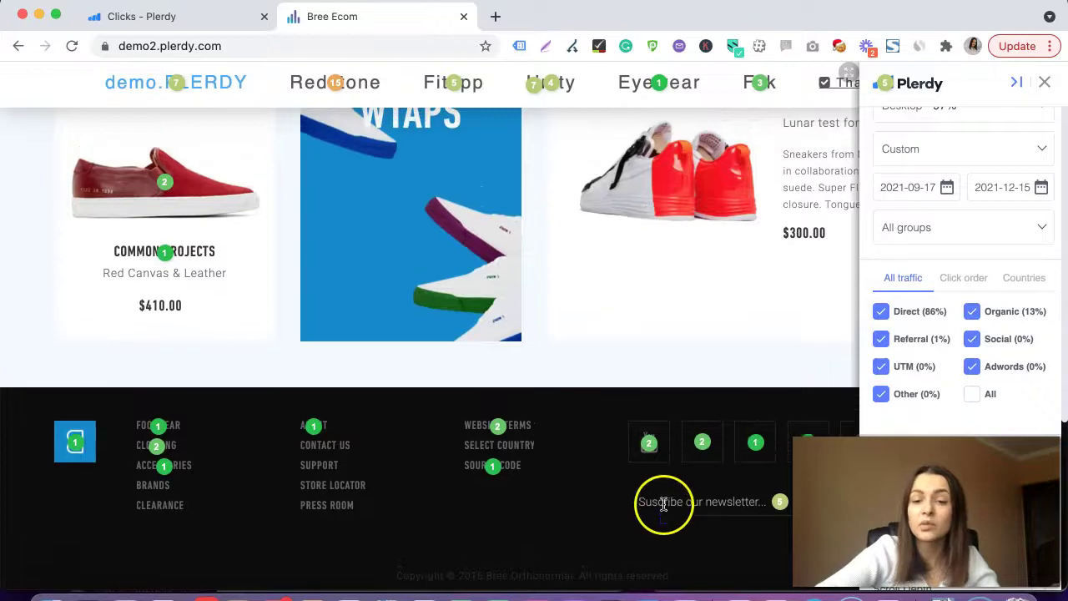
Review the click markers on the product rows between the footer and the Raf Simons x Adidas card.
scroll(568, 501, "up", 3)
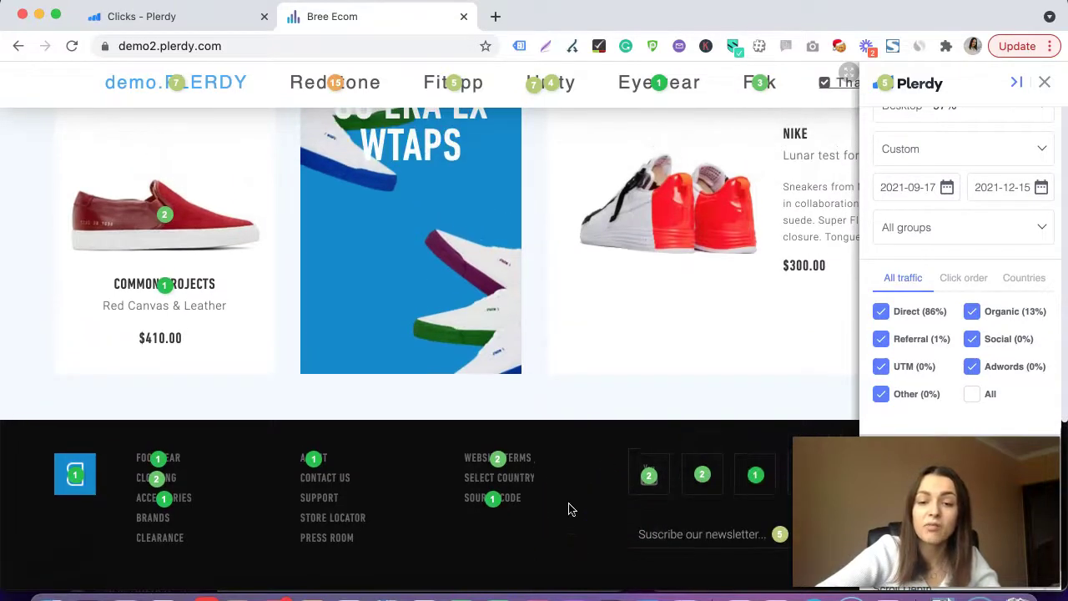
scroll(551, 380, "up", 5)
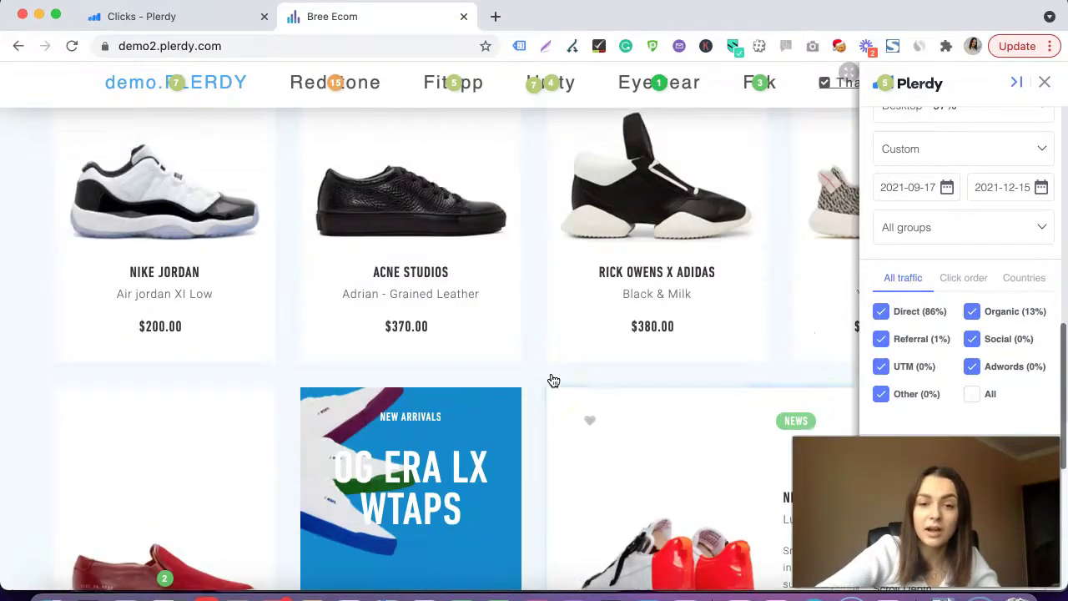
scroll(550, 380, "up", 5)
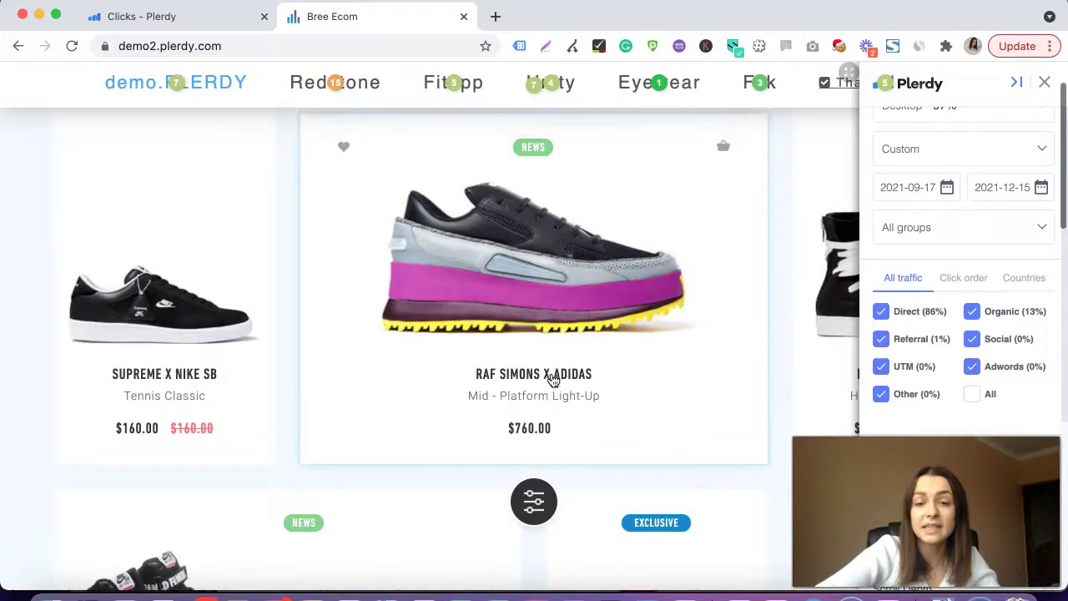
scroll(552, 380, "down", 7)
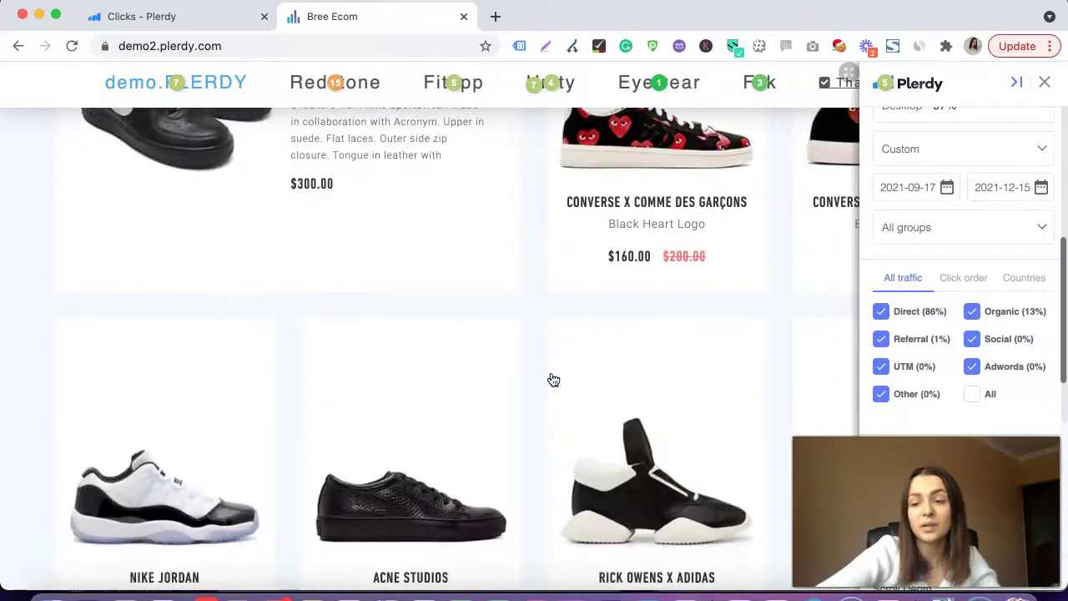
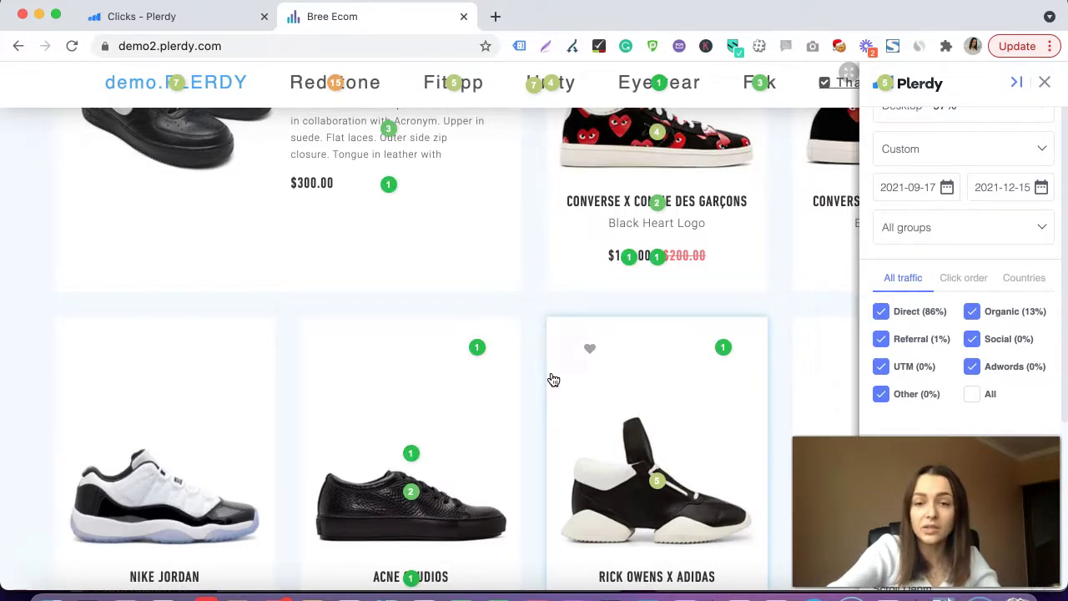
Turn on the Scroll Depth overlay and view the visit shares of the page's first regions.
scroll(960, 305, "down", 5)
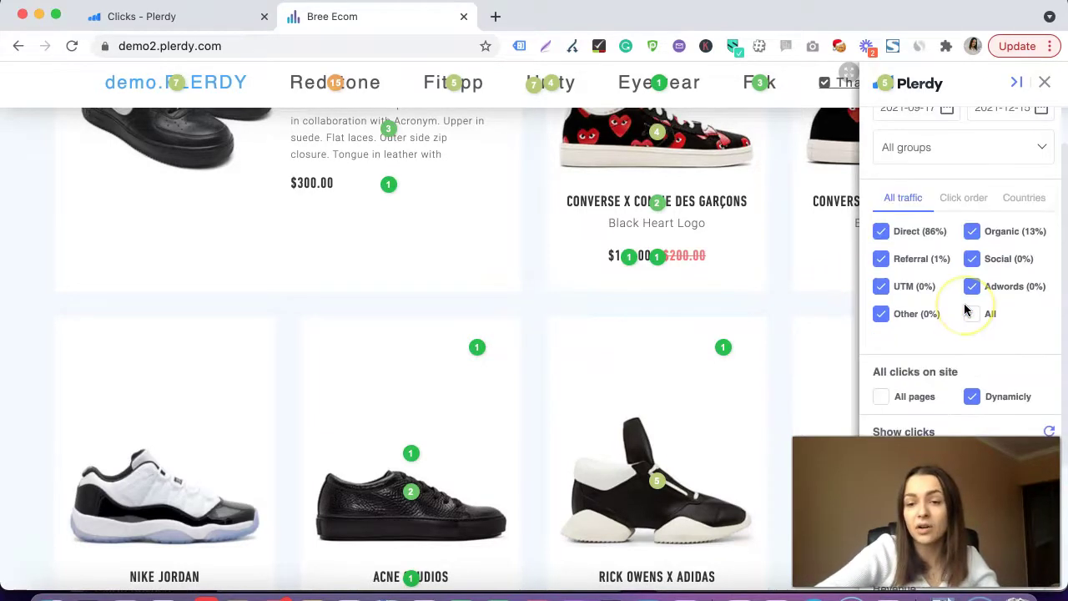
left_click(1042, 316)
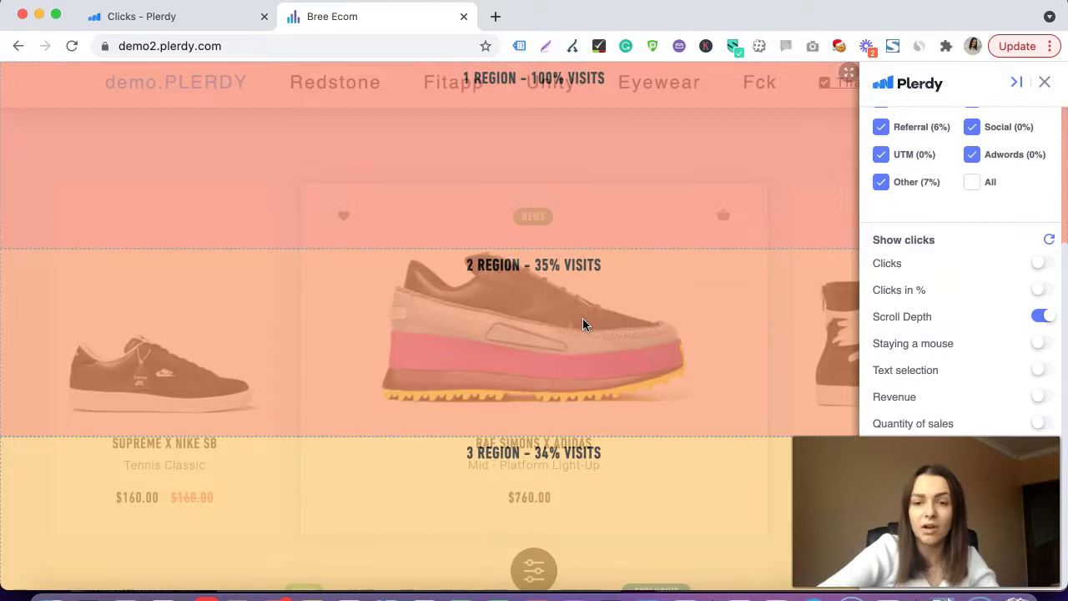
scroll(582, 324, "down", 2)
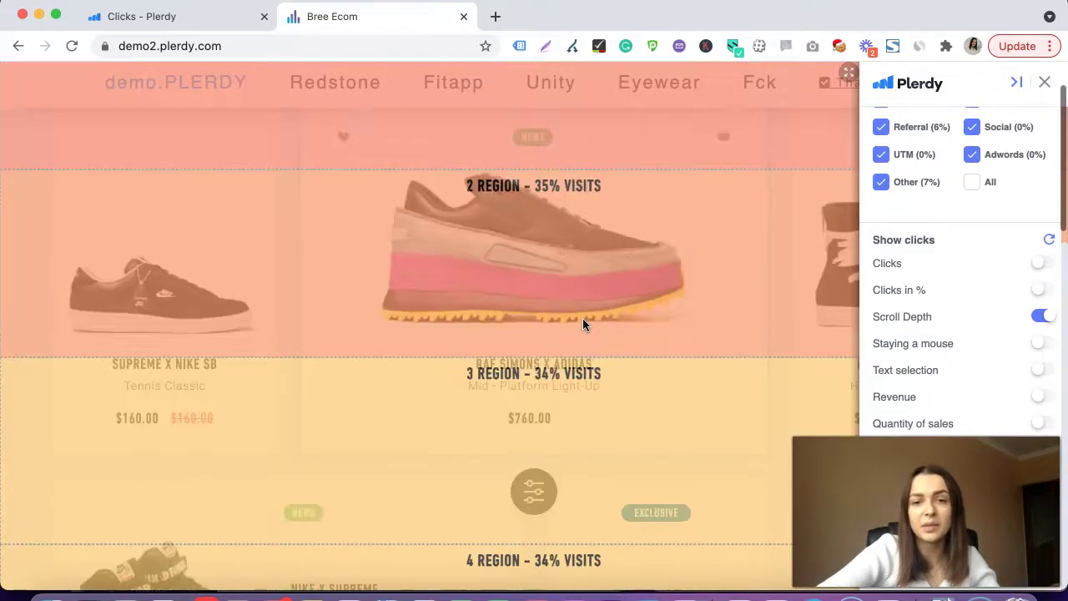
left_click(478, 190)
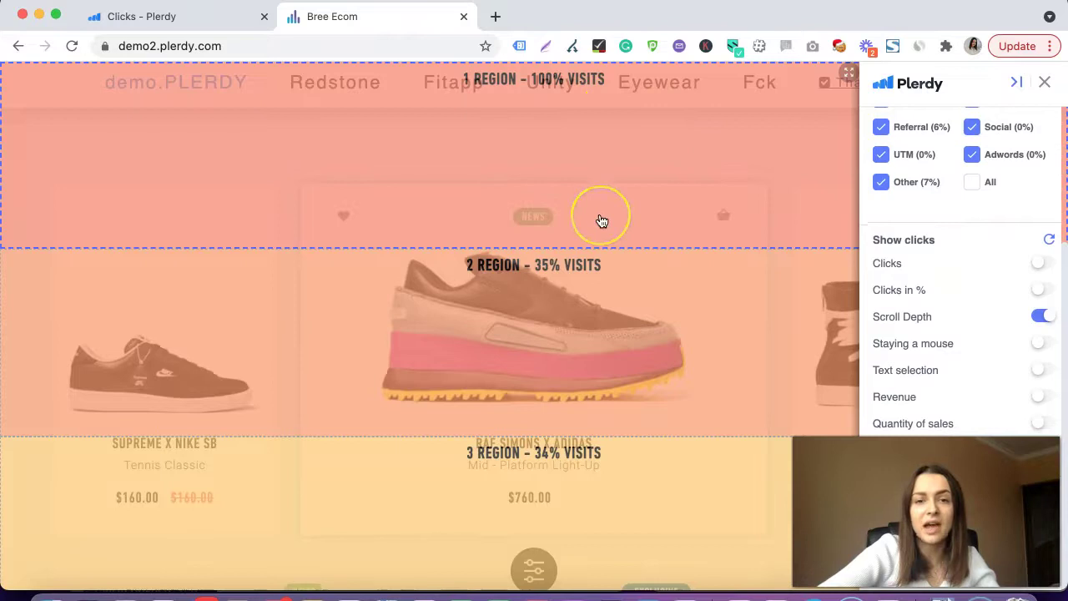
Examine how the scroll depth visit shares change from the first region down to region 9.
scroll(600, 221, "down", 2)
left_click(601, 275)
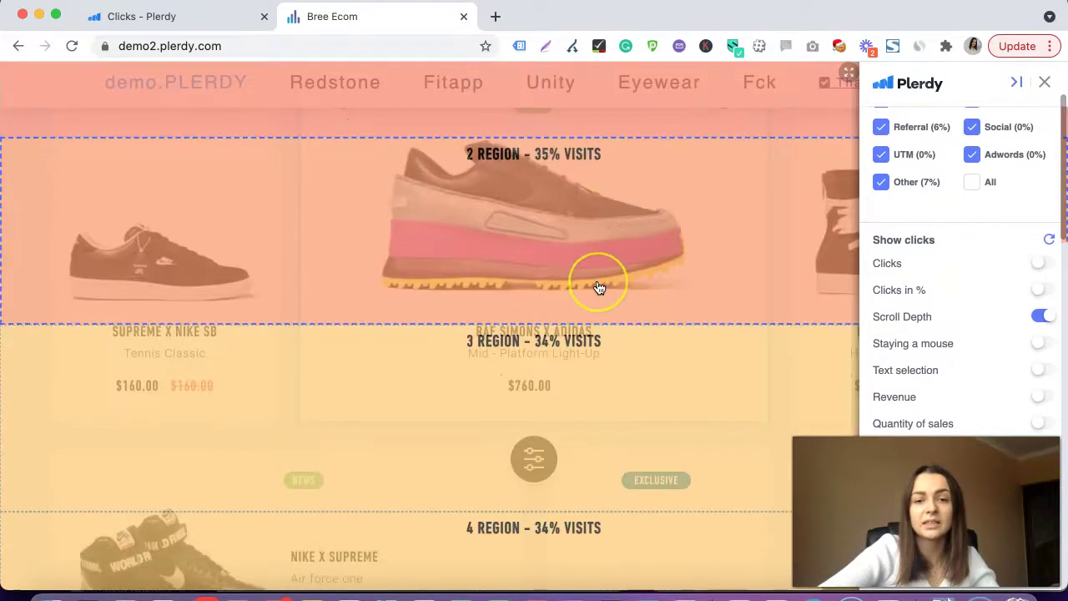
scroll(601, 279, "down", 3)
scroll(598, 287, "down", 6)
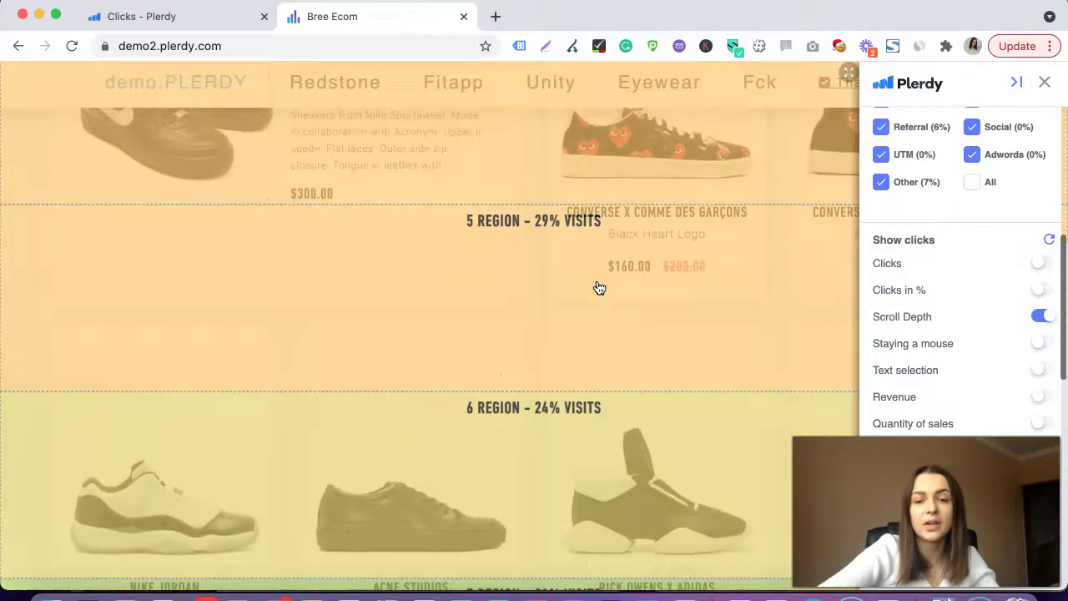
scroll(598, 287, "down", 5)
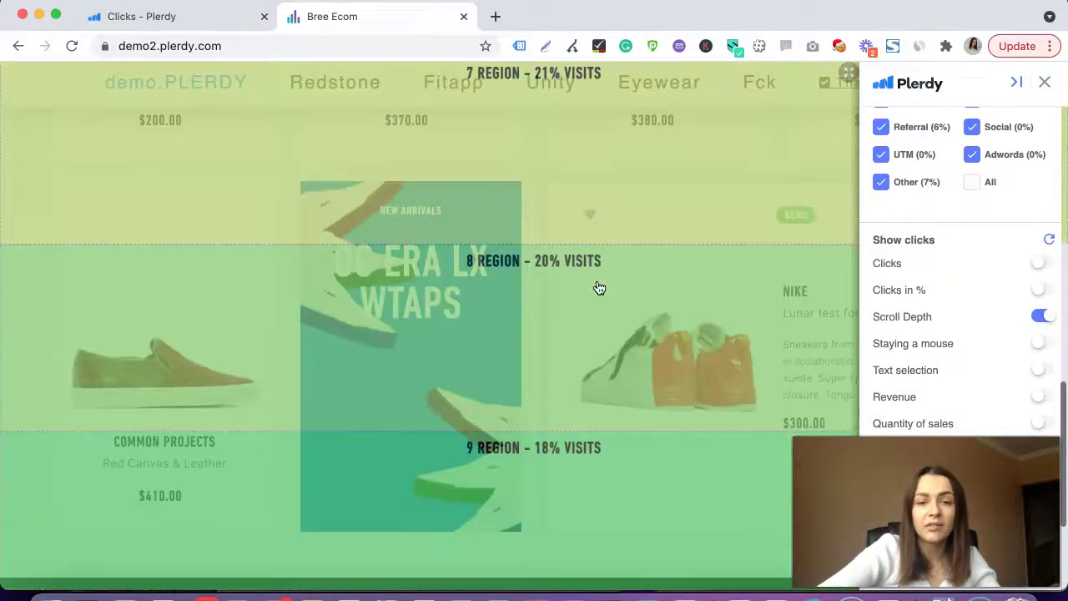
Examine the scroll depth of regions 8 to 10 around the OG Era LX WTAPS banner and the footer.
left_click(422, 297)
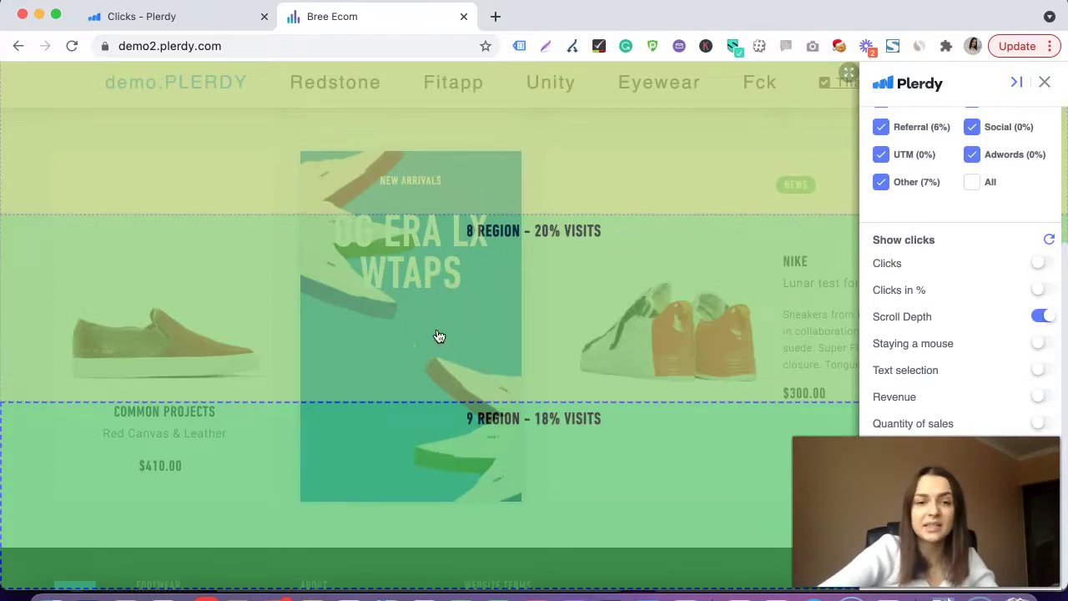
scroll(439, 336, "down", 1)
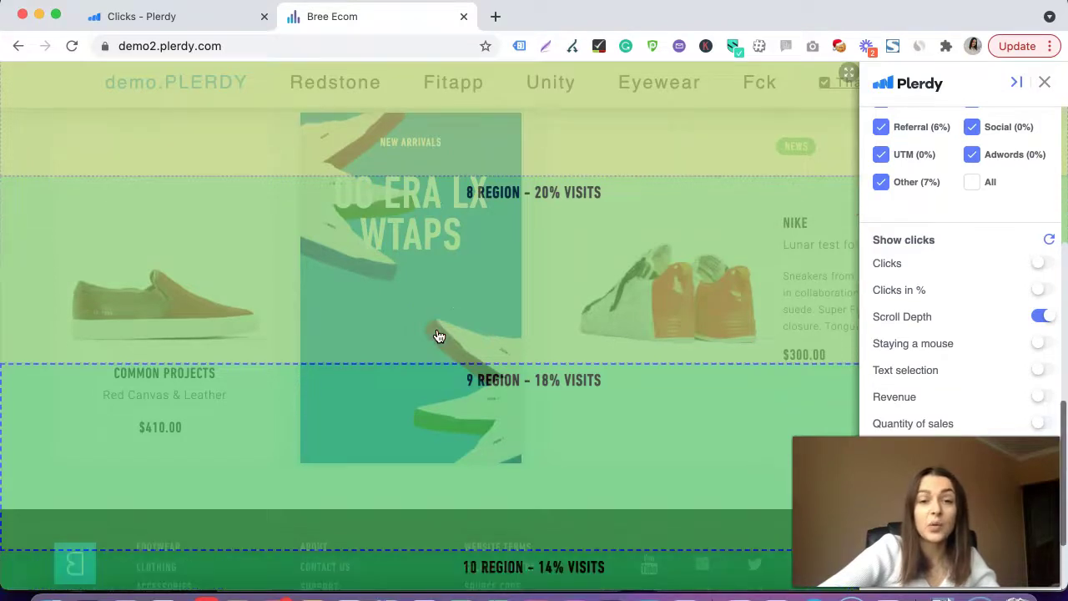
scroll(439, 336, "up", 2)
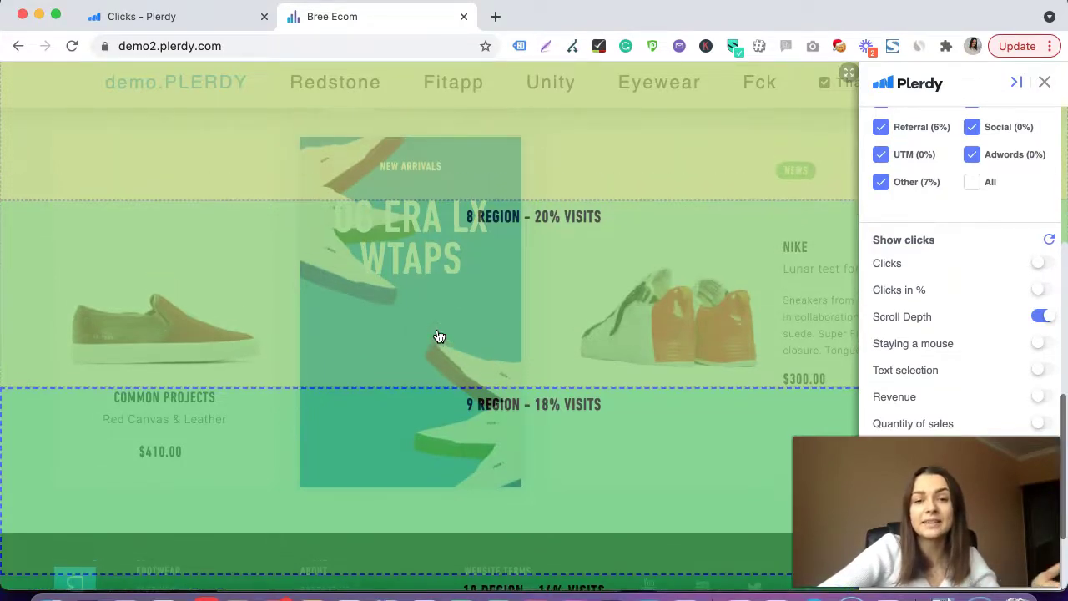
scroll(439, 336, "down", 1)
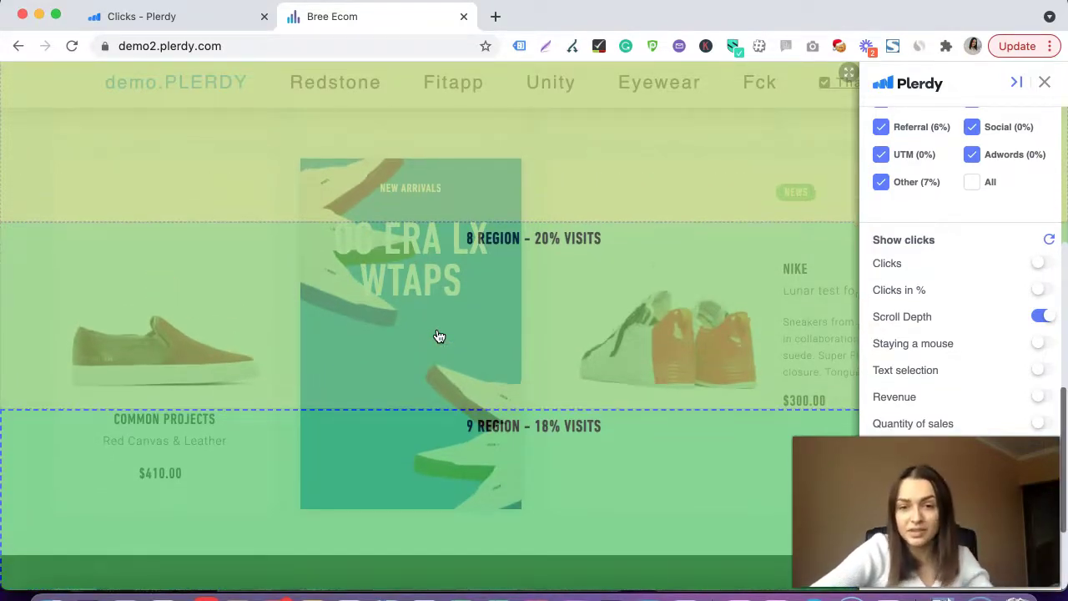
left_click(425, 294)
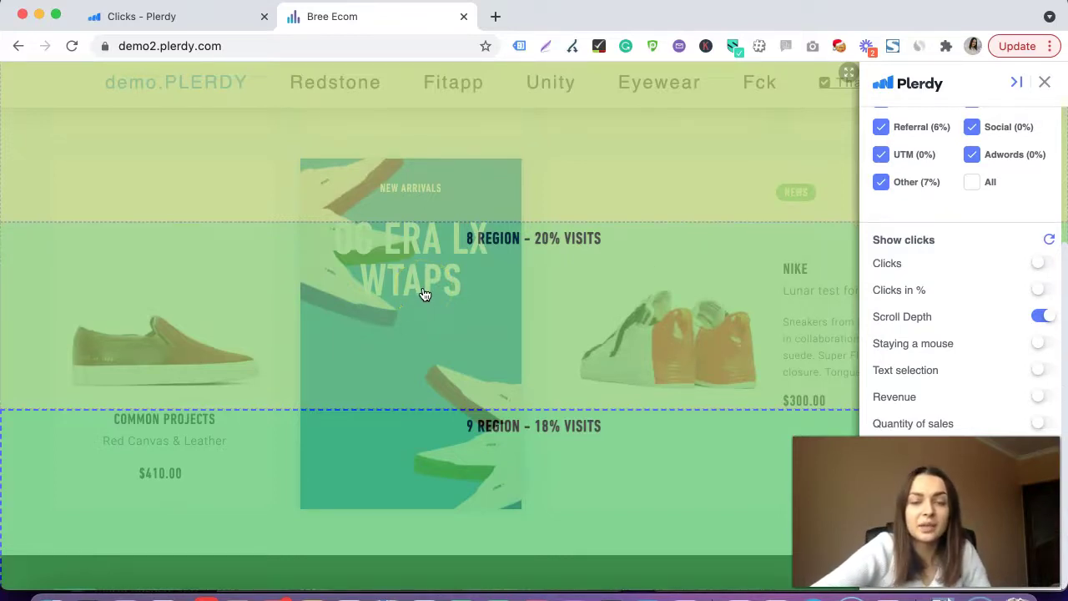
scroll(424, 293, "up", 1)
scroll(424, 296, "down", 6)
left_click(419, 333)
scroll(420, 333, "up", 1)
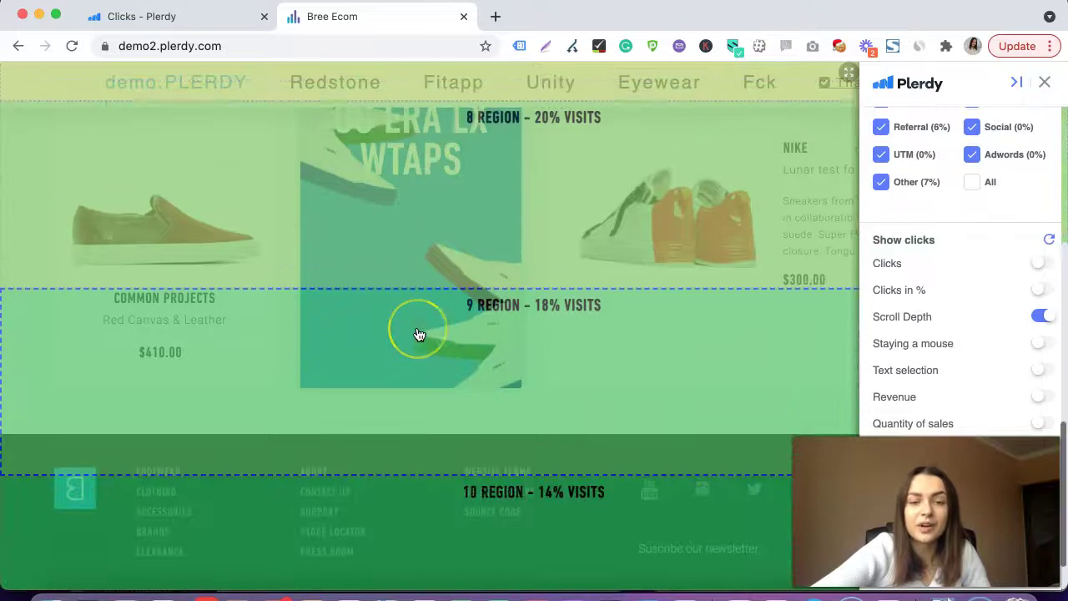
scroll(420, 336, "up", 4)
left_click(420, 208)
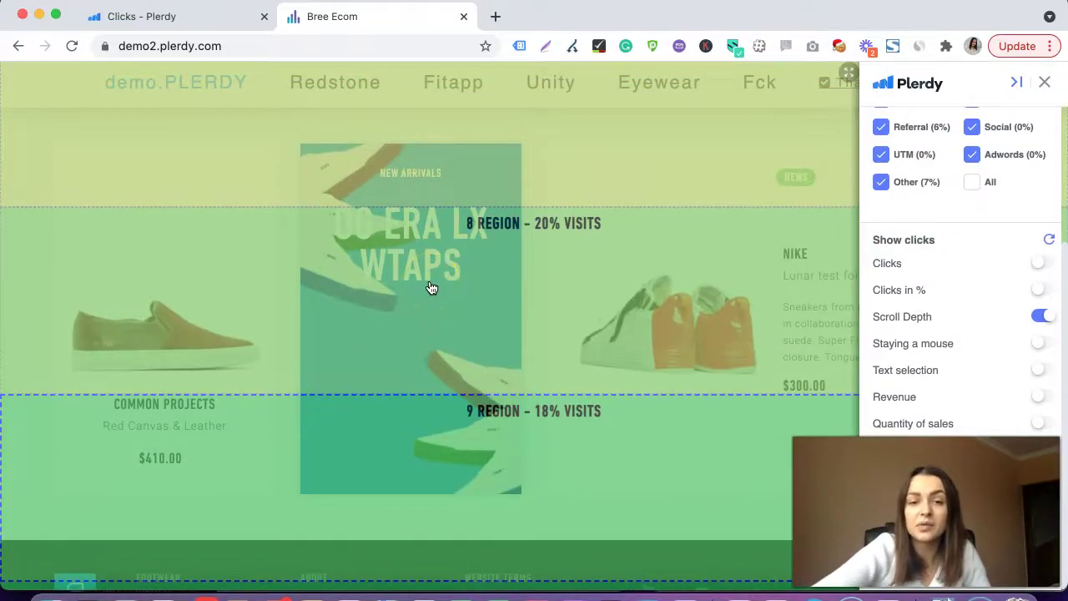
scroll(431, 286, "down", 3)
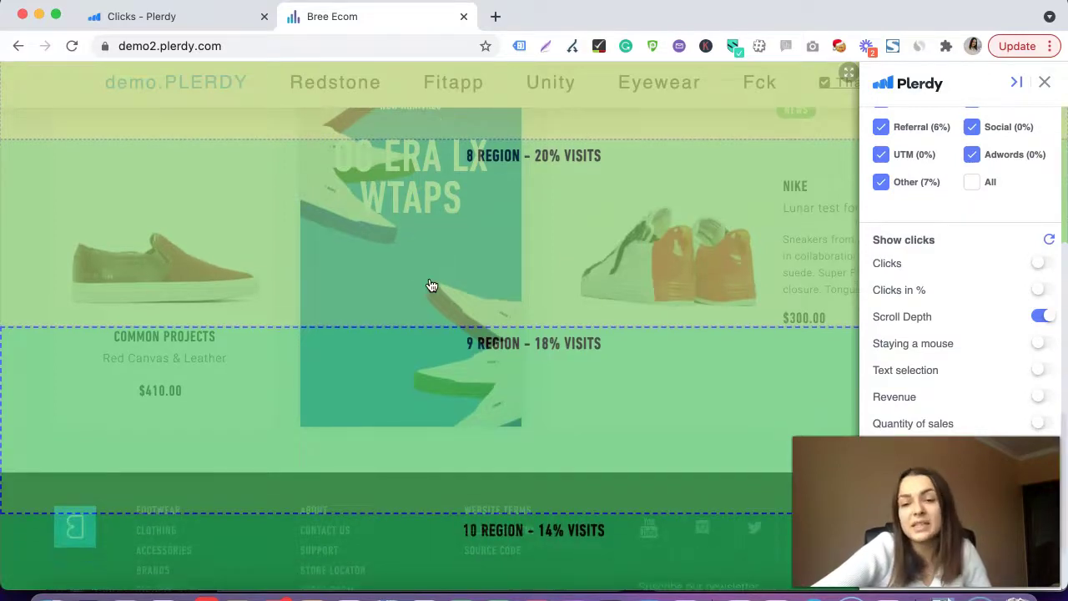
left_click(474, 292)
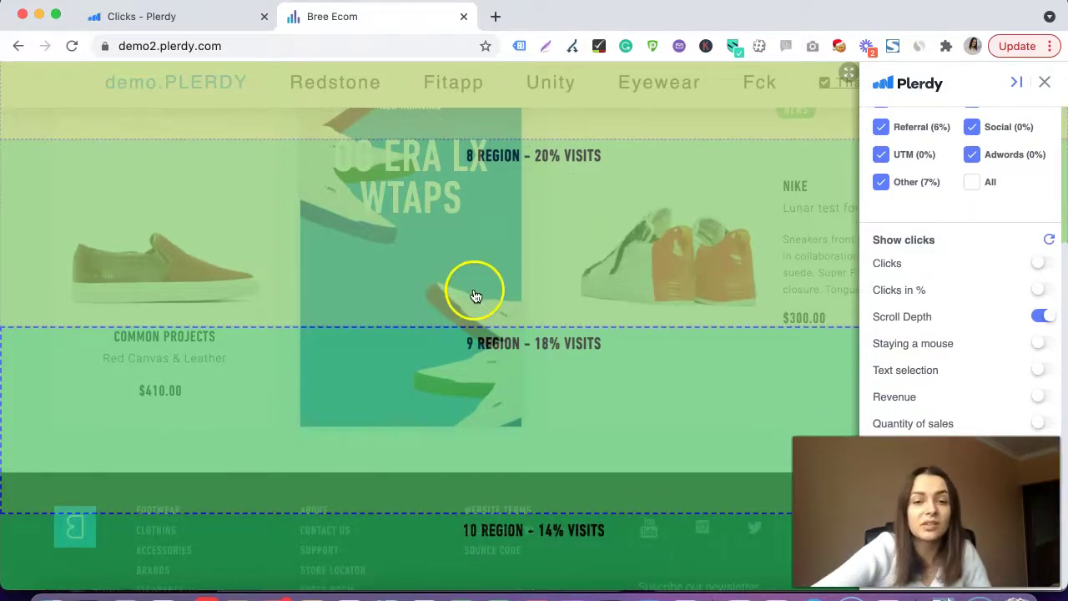
scroll(734, 287, "up", 2)
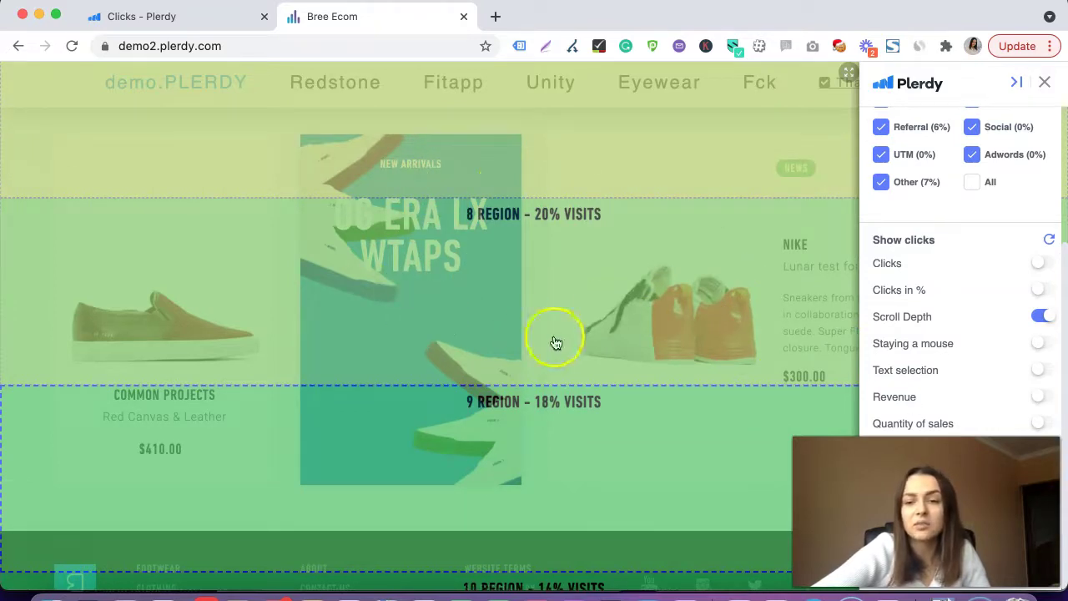
Turn off the Scroll Depth overlay and open the demo site's Unity page.
left_click(1041, 320)
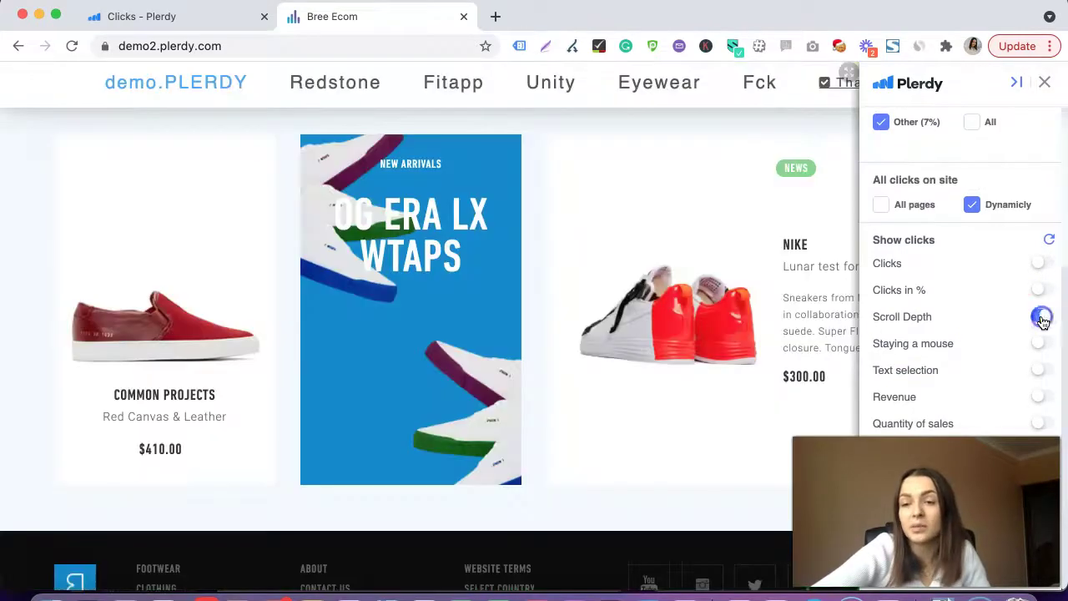
scroll(622, 372, "up", 5)
scroll(609, 363, "up", 5)
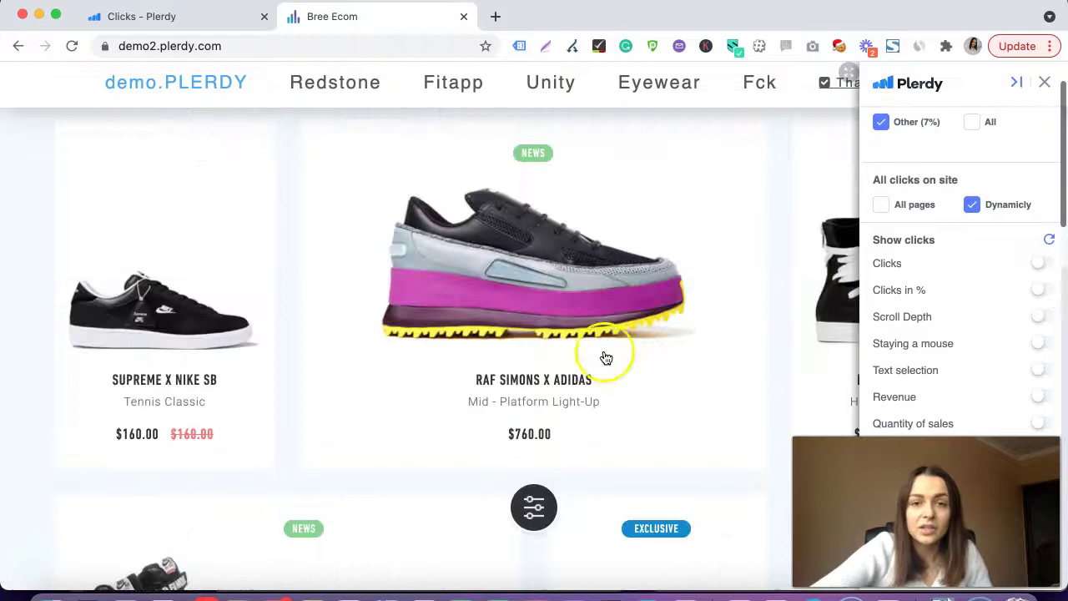
left_click(550, 86)
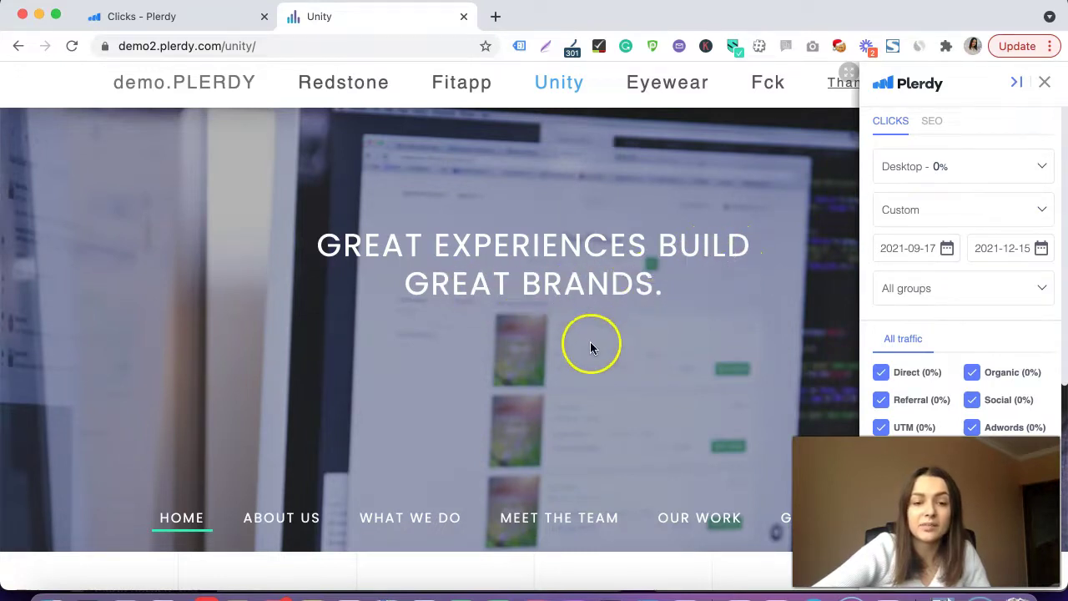
Examine the "Great experiences build great brands" headline on the Unity page's opening banner.
scroll(480, 406, "up", 3)
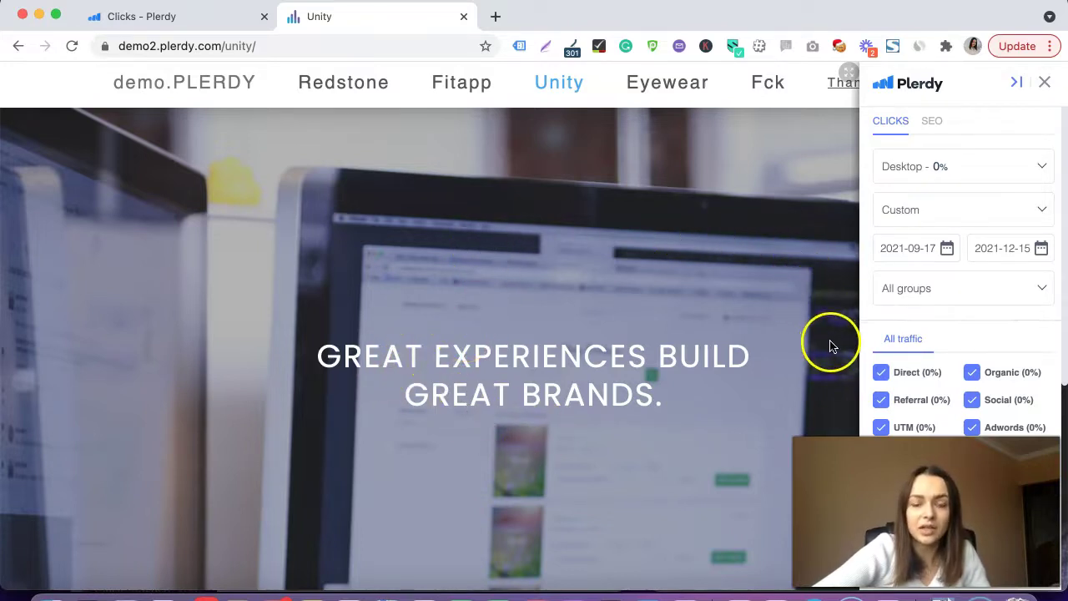
left_click_drag(325, 358, 670, 406)
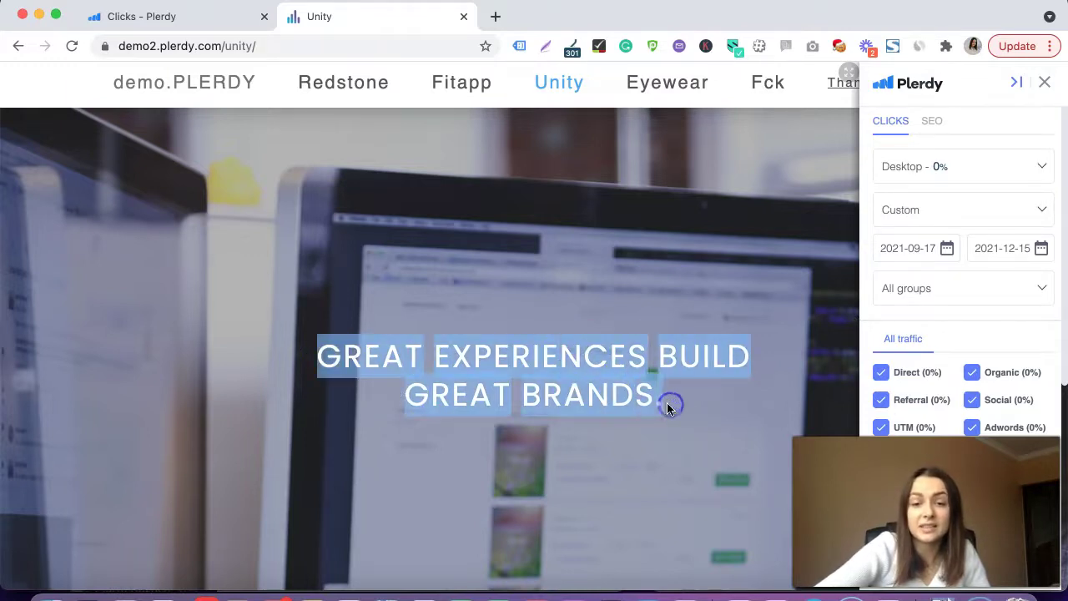
left_click(666, 404)
left_click(667, 402)
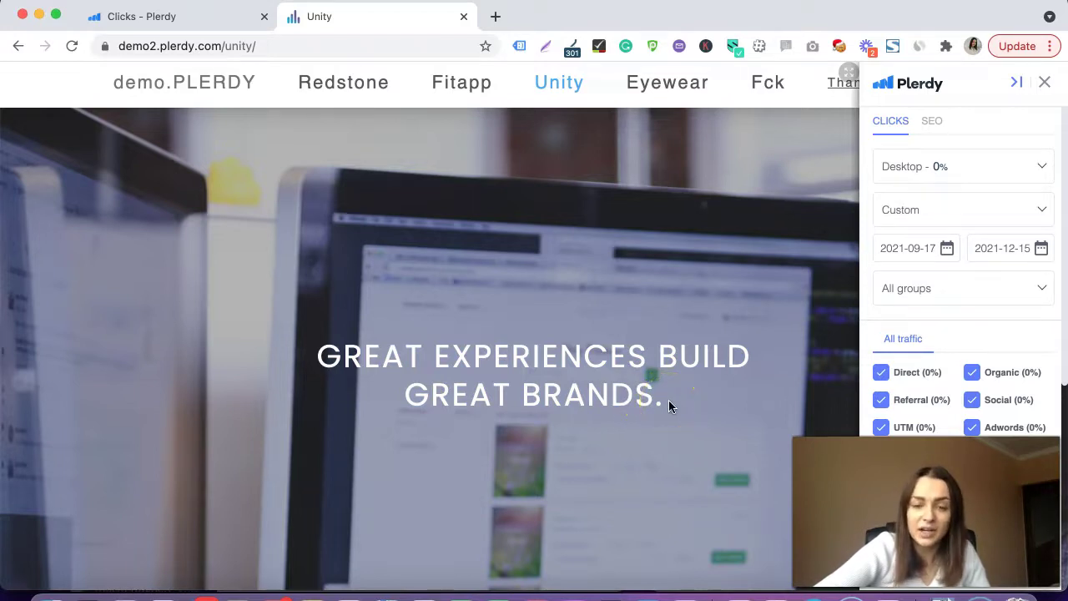
left_click_drag(668, 401, 324, 370)
left_click(382, 391)
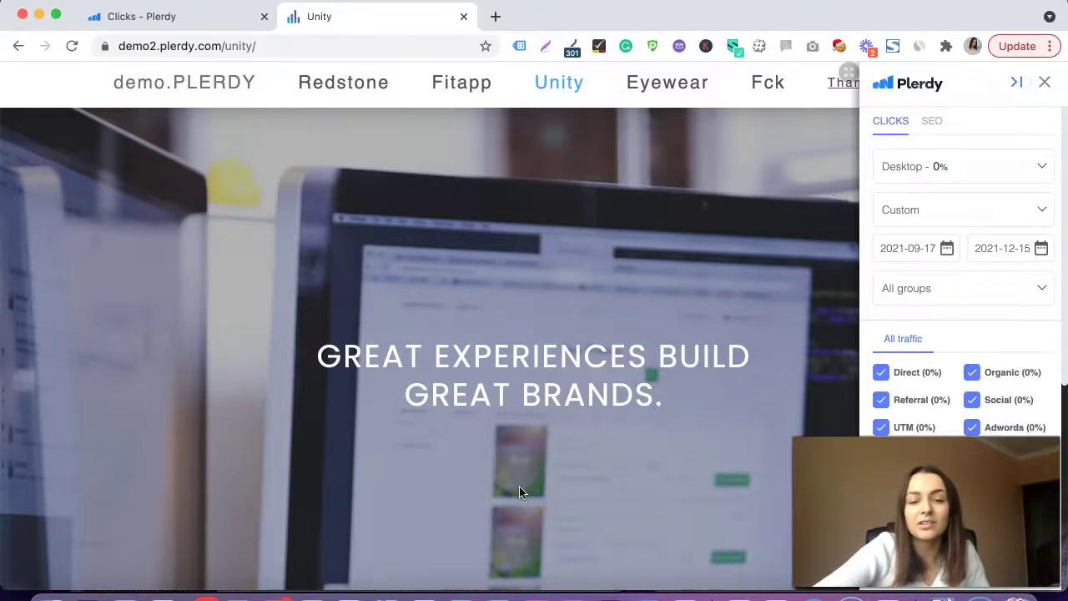
Examine the Unity page's content from the Digital Creatives text through Our Ideology to the Meet the Team profiles.
scroll(519, 492, "down", 2)
scroll(519, 491, "down", 6)
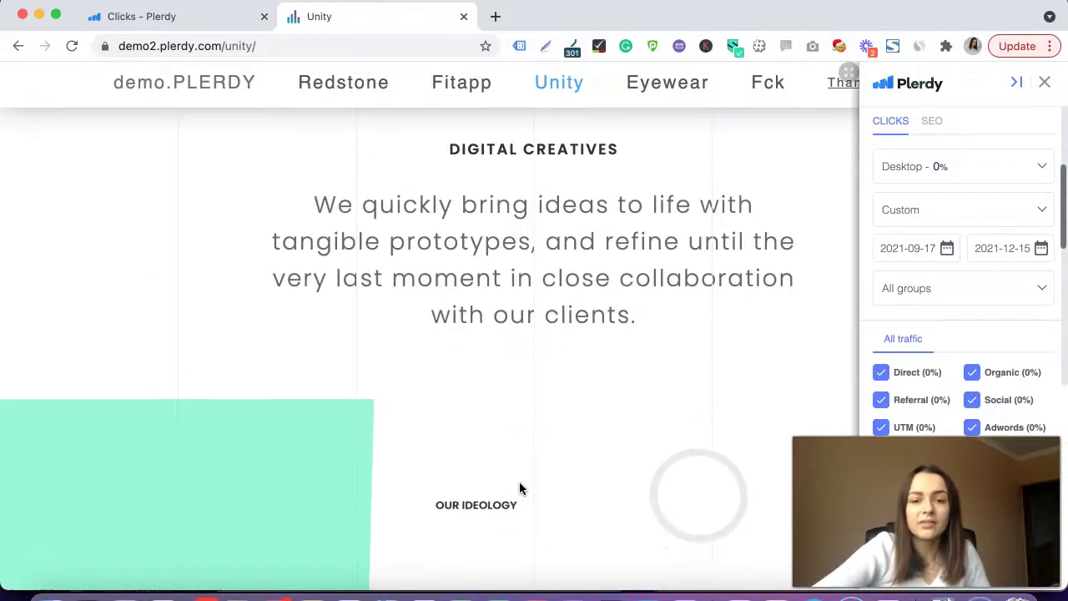
scroll(519, 491, "down", 5)
scroll(519, 488, "down", 3)
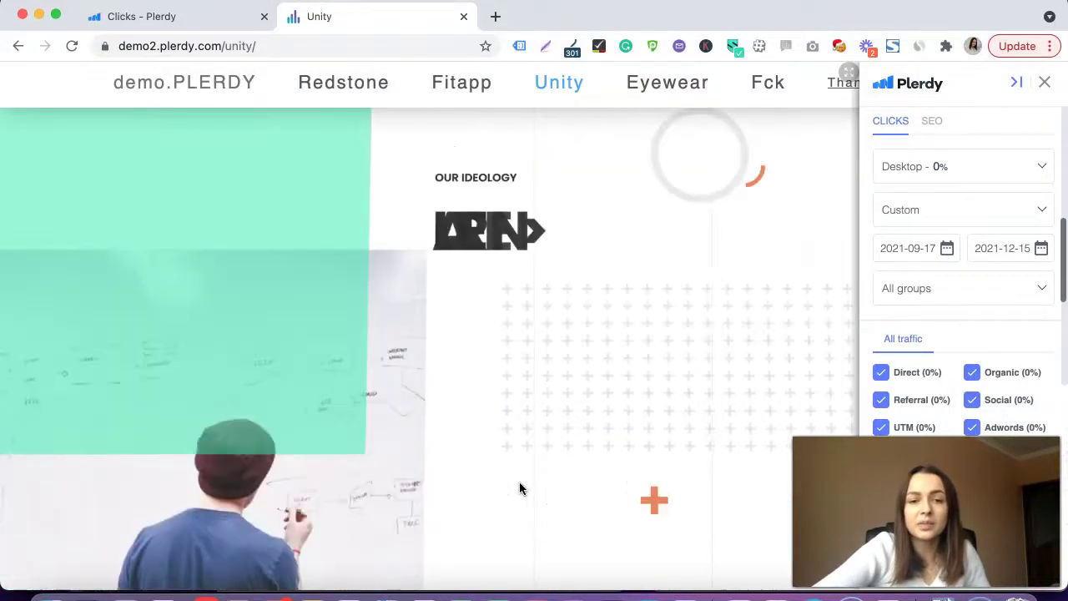
scroll(519, 488, "down", 2)
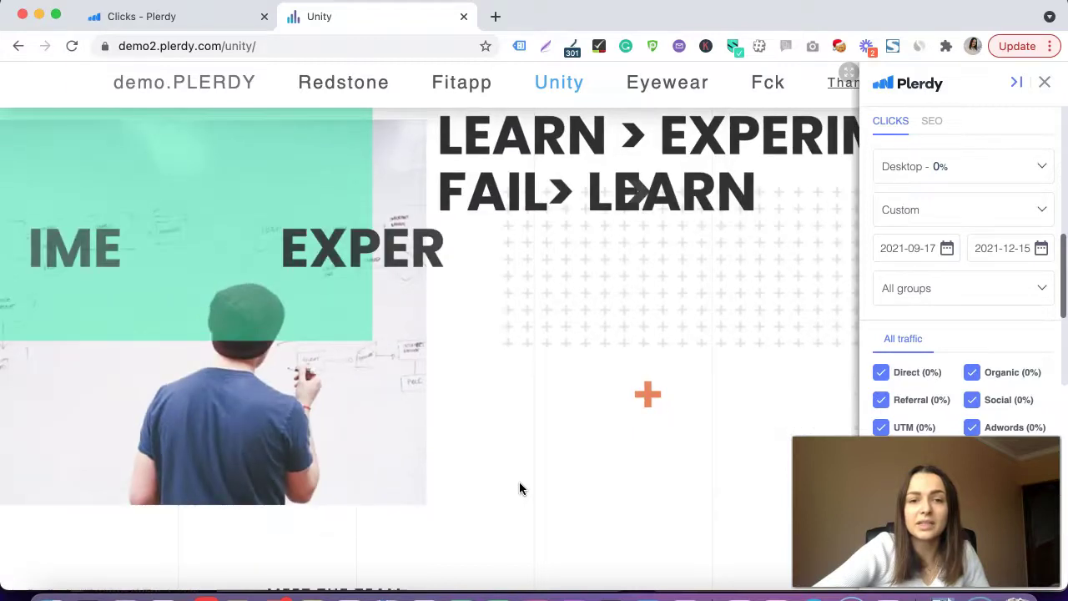
scroll(519, 488, "down", 2)
scroll(519, 489, "down", 2)
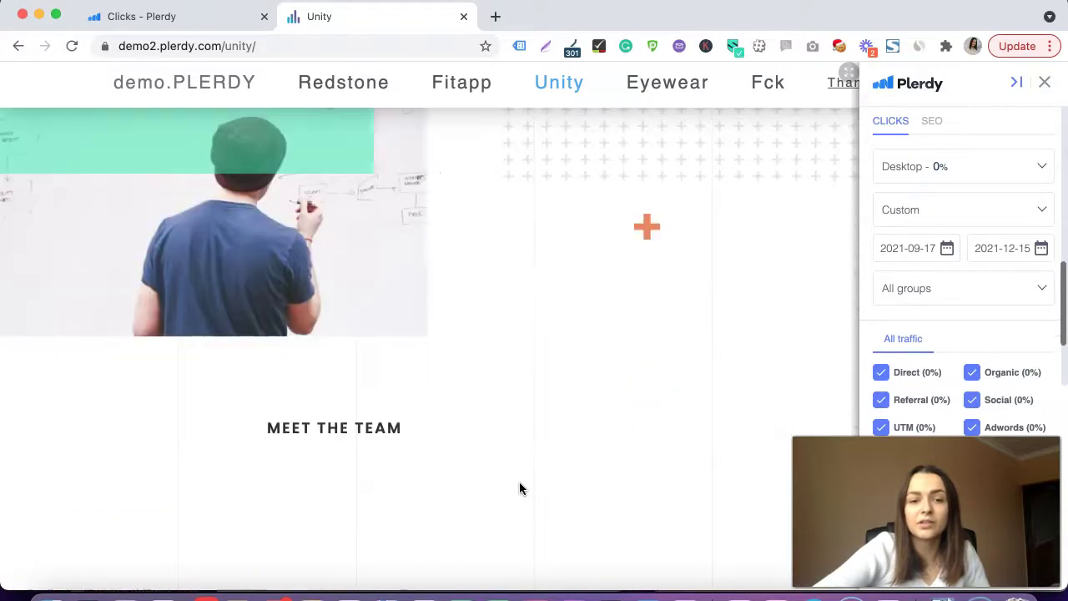
scroll(519, 480, "down", 6)
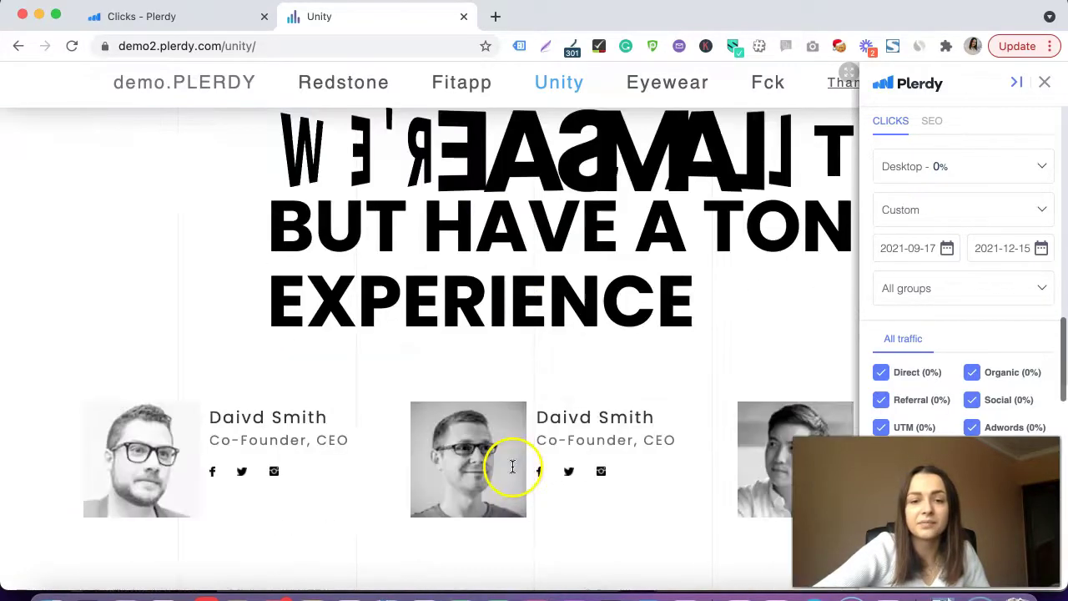
scroll(513, 467, "down", 1)
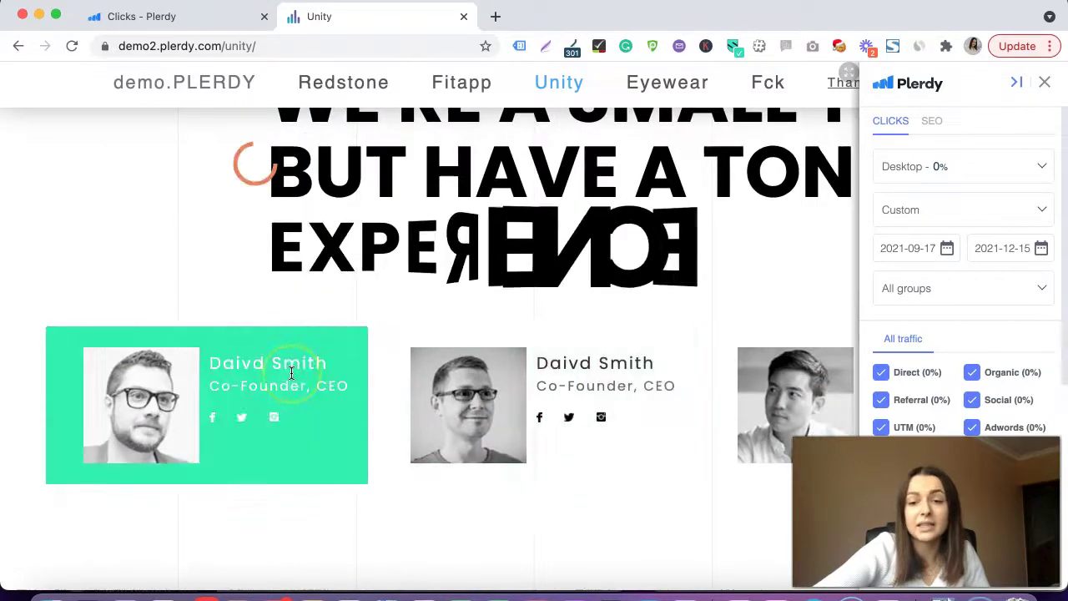
Recheck the Our Ideology section, and examine the Our Featured Work heading and its project cards.
scroll(292, 372, "up", 10)
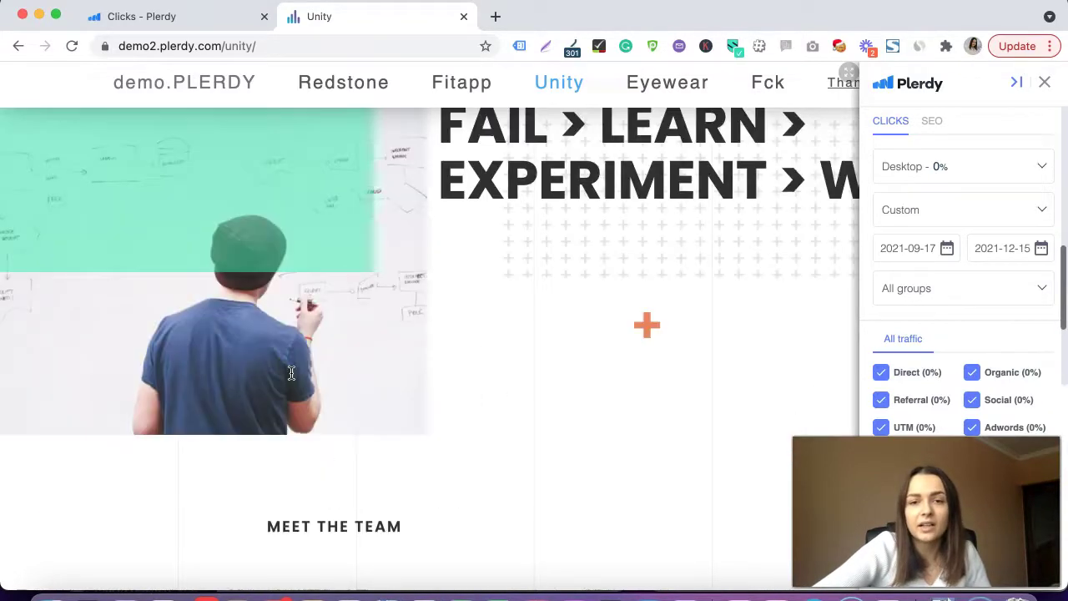
scroll(291, 372, "up", 1)
scroll(548, 209, "up", 2)
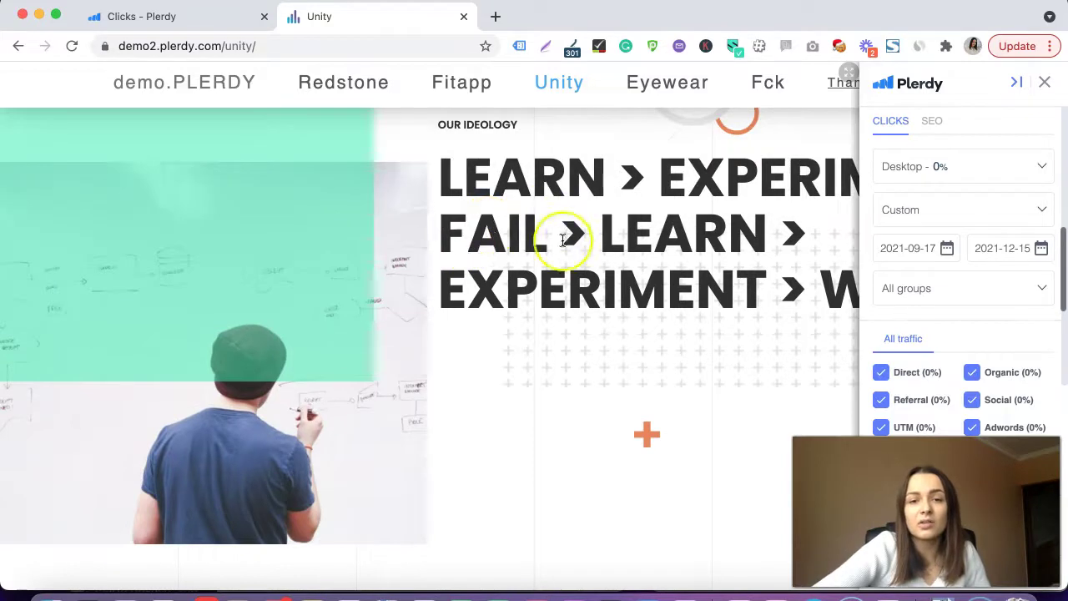
scroll(560, 238, "up", 2)
scroll(562, 241, "down", 3)
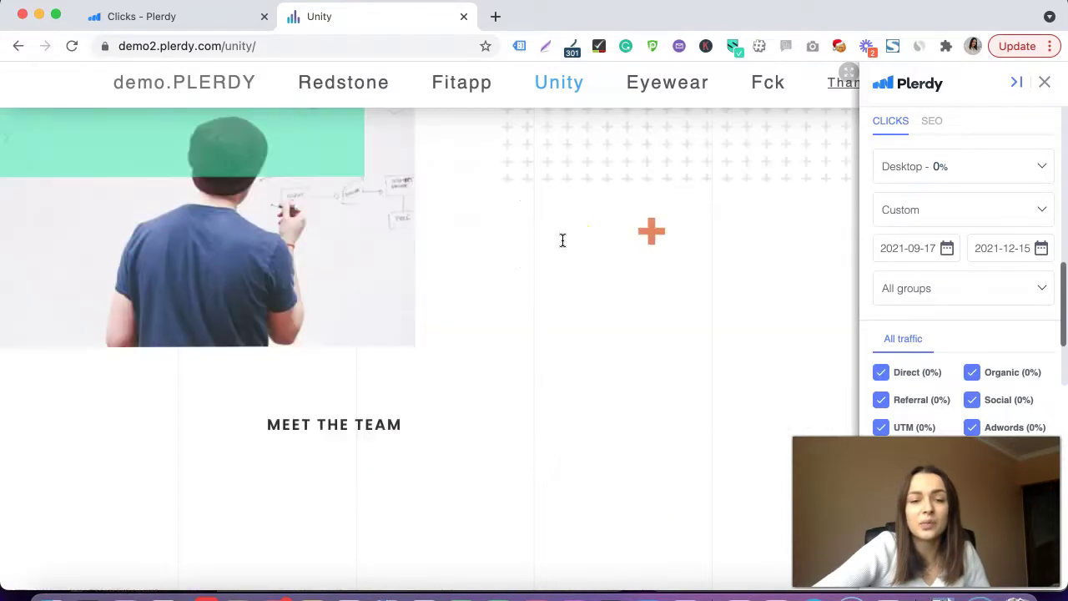
scroll(563, 241, "down", 7)
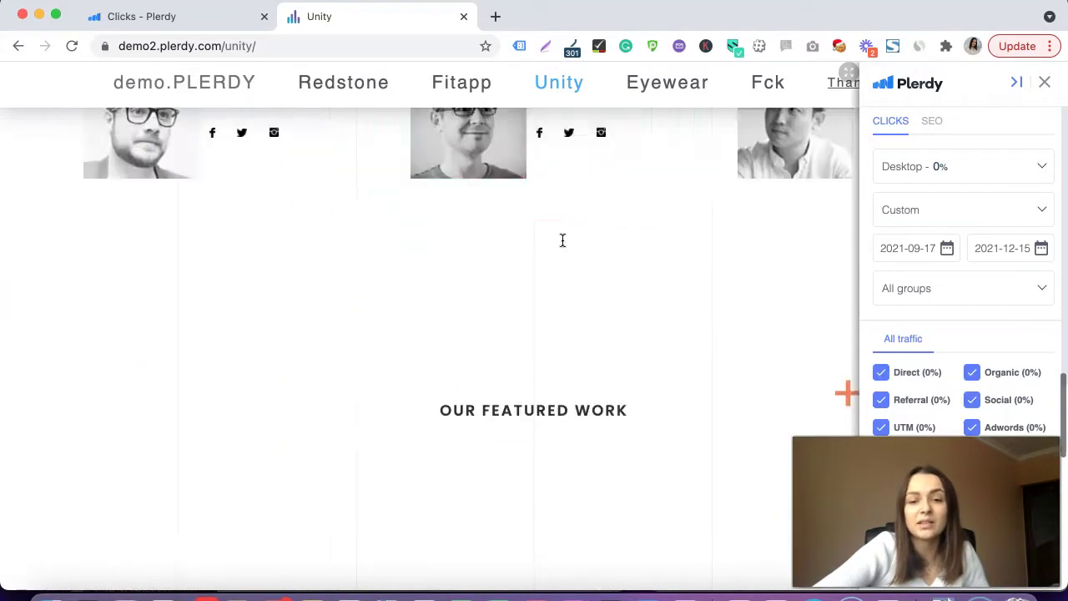
scroll(563, 240, "down", 3)
scroll(523, 373, "down", 2)
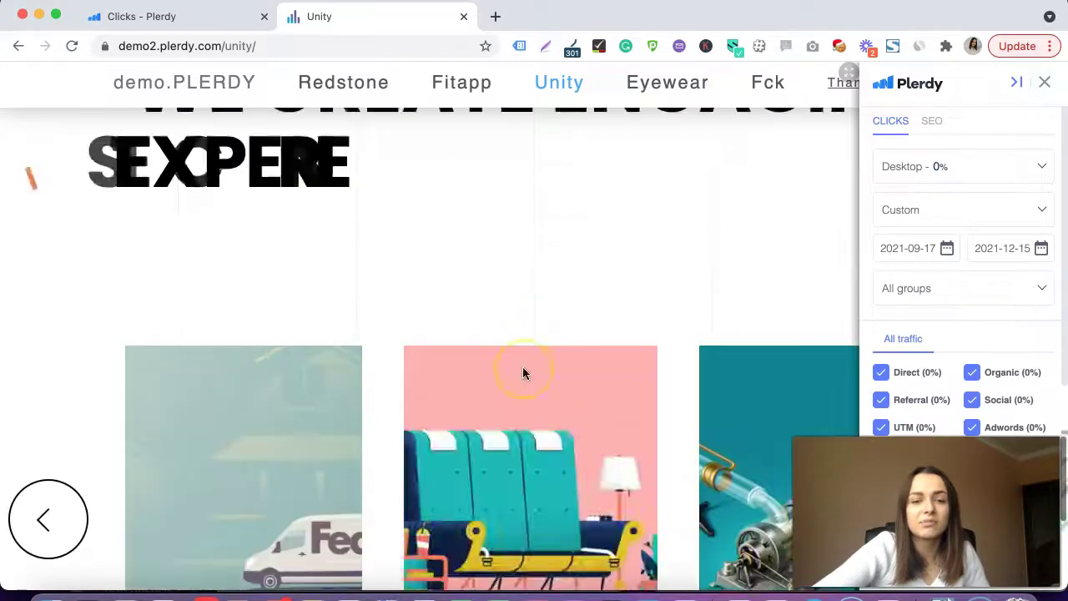
scroll(522, 373, "down", 1)
scroll(522, 373, "down", 1)
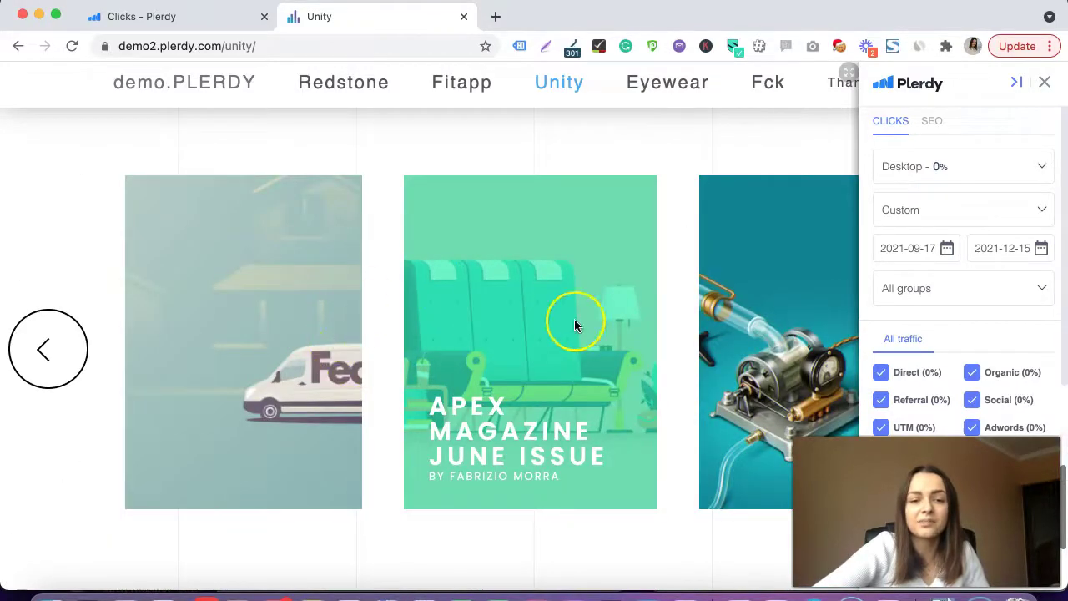
Review the Unity page's sections in reverse, from the featured work cards back to the opening banner.
scroll(513, 351, "up", 4)
scroll(495, 357, "up", 5)
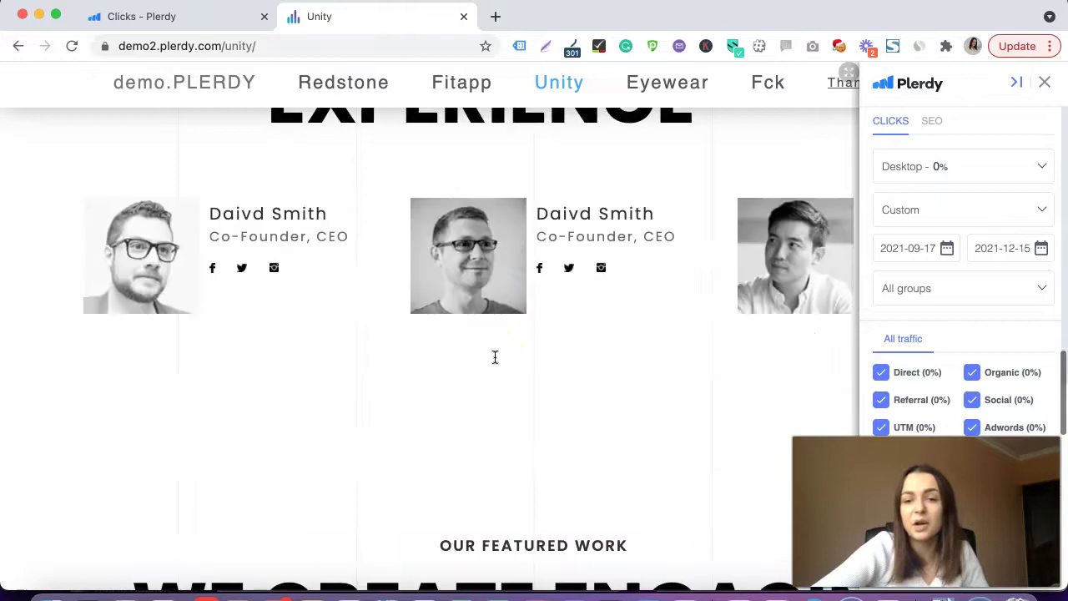
scroll(495, 357, "up", 6)
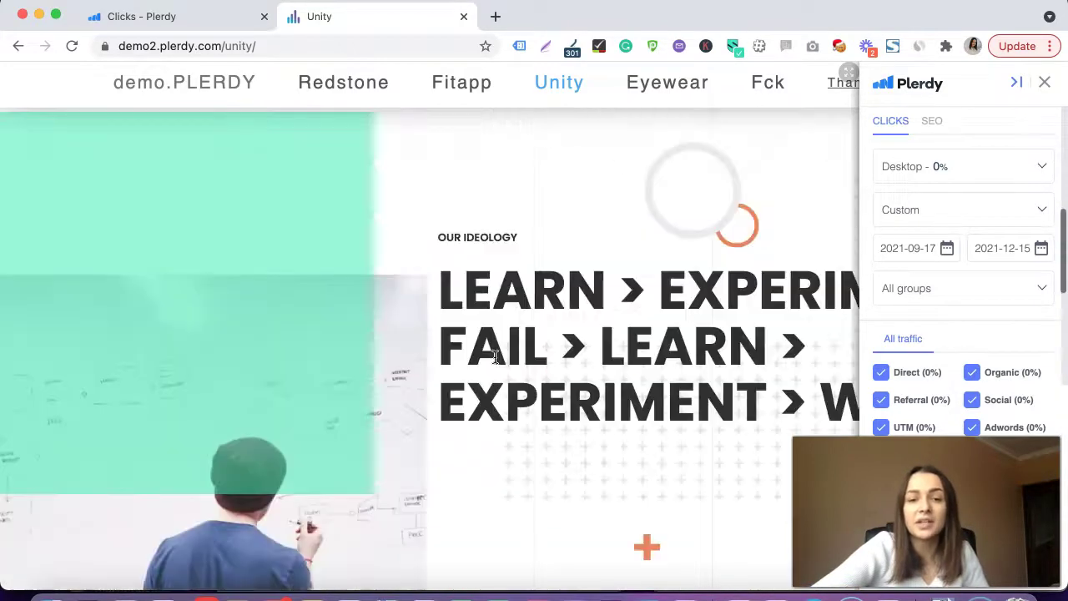
scroll(495, 357, "up", 3)
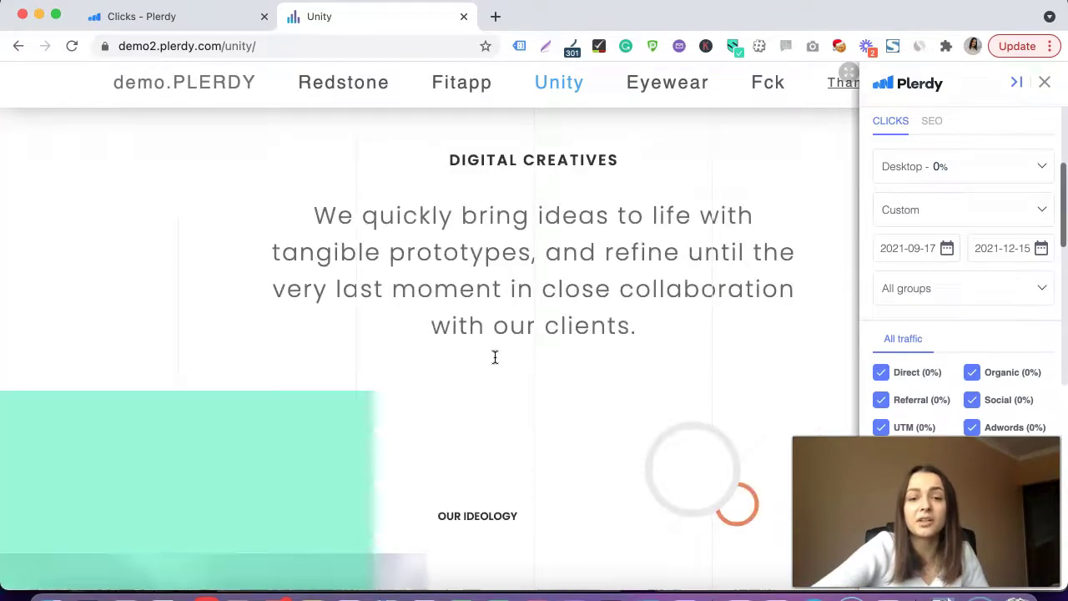
scroll(495, 357, "up", 4)
scroll(495, 357, "up", 2)
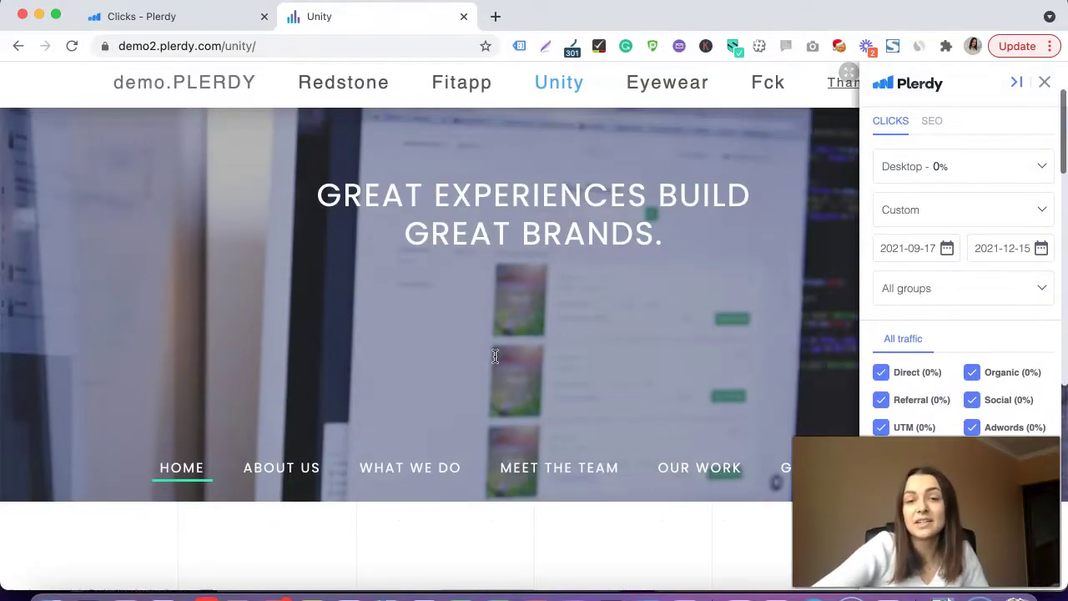
Examine the Unity page from the Digital Creatives text down to the footer's "Have a project? Call us" line.
scroll(495, 357, "down", 5)
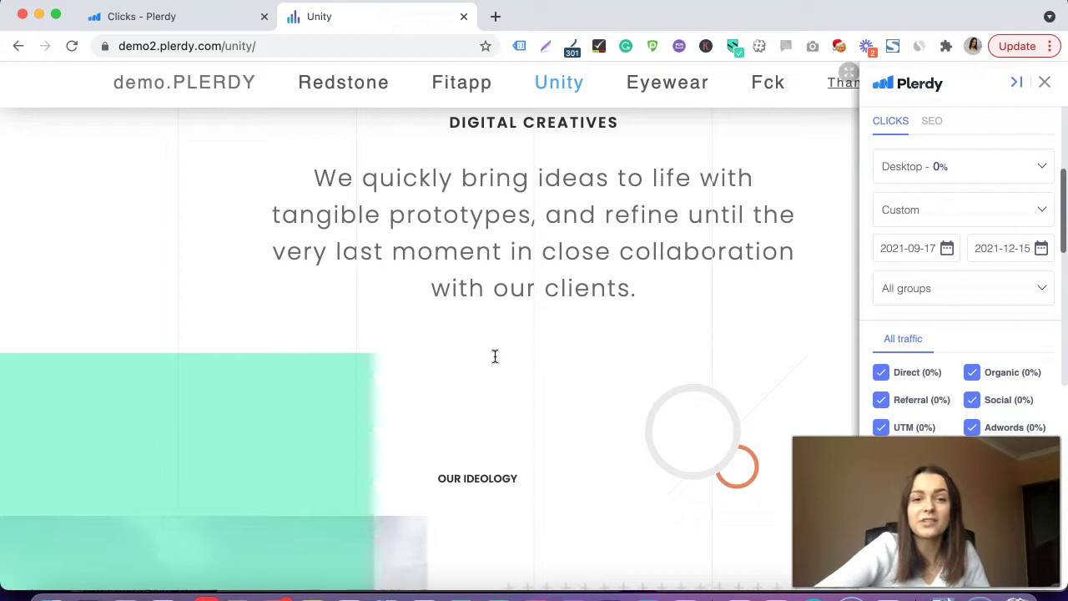
scroll(495, 357, "down", 2)
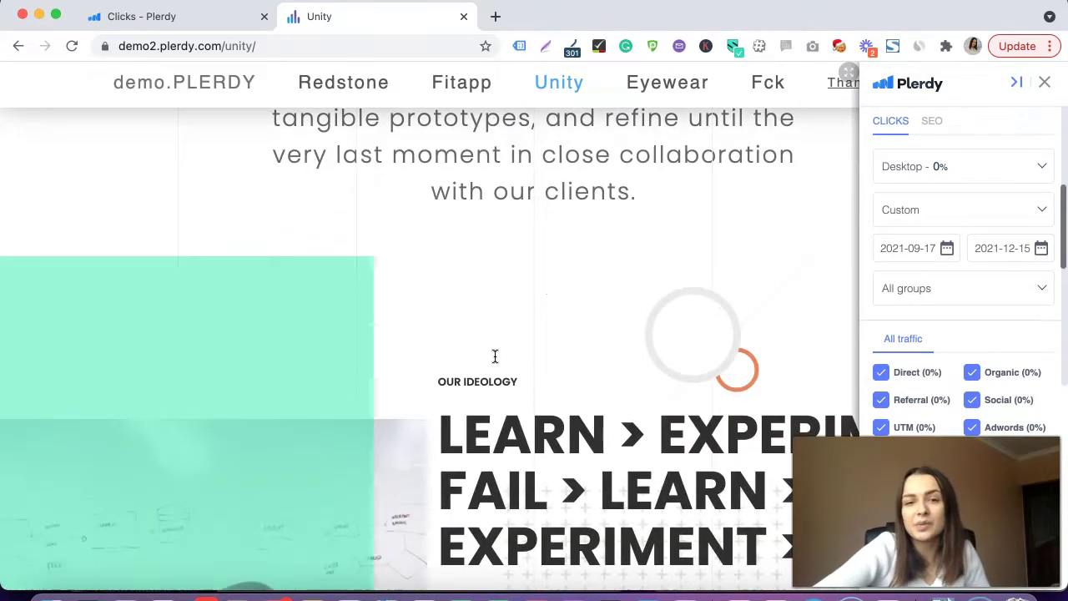
scroll(495, 356, "down", 1)
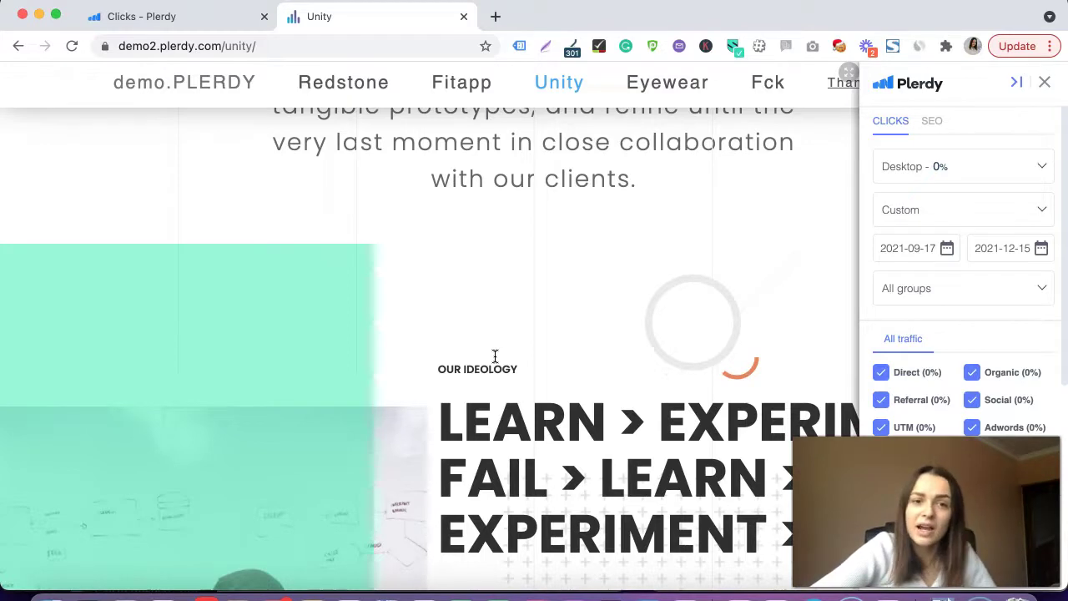
scroll(494, 357, "down", 2)
scroll(495, 356, "down", 3)
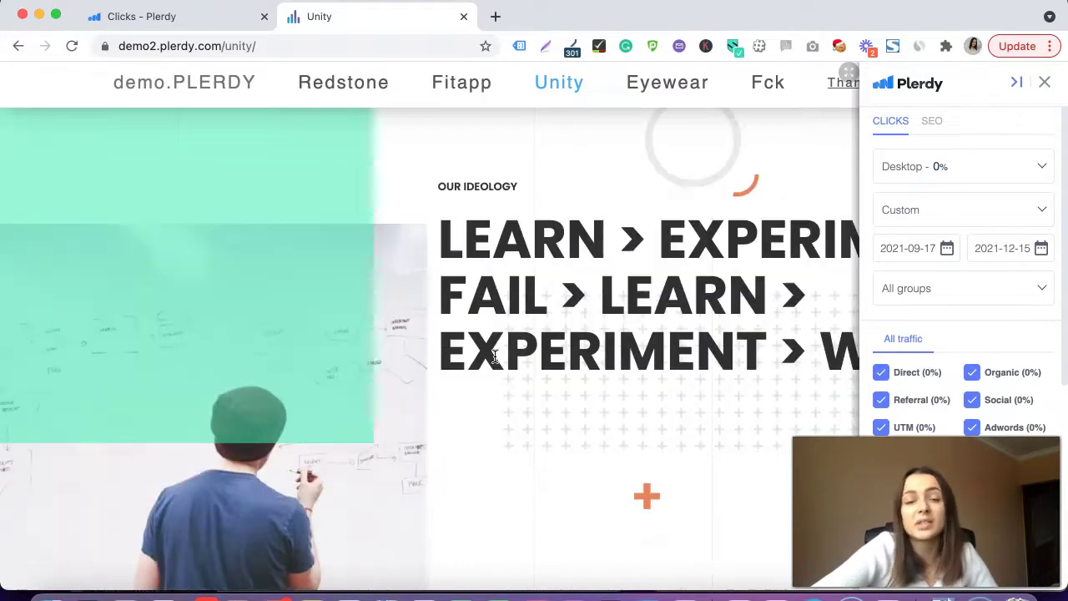
scroll(495, 356, "down", 3)
scroll(494, 356, "down", 15)
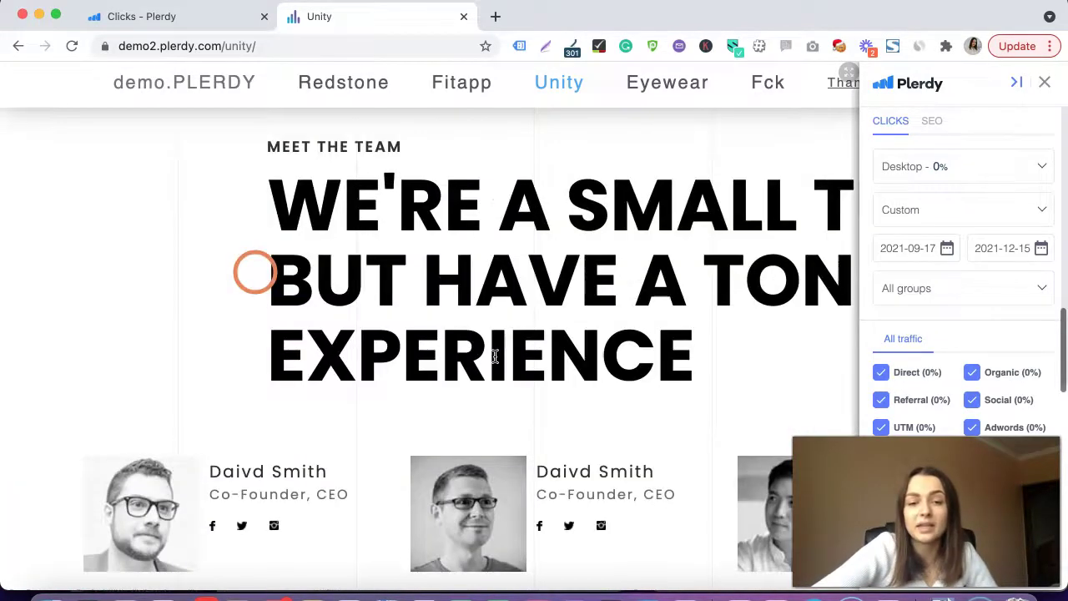
scroll(495, 357, "down", 9)
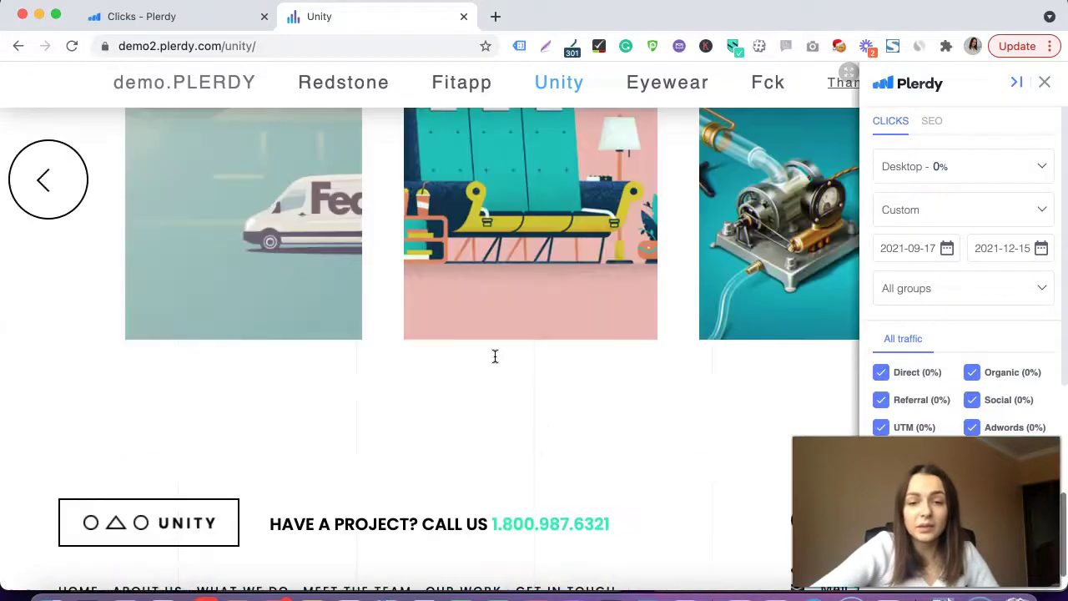
scroll(495, 356, "down", 2)
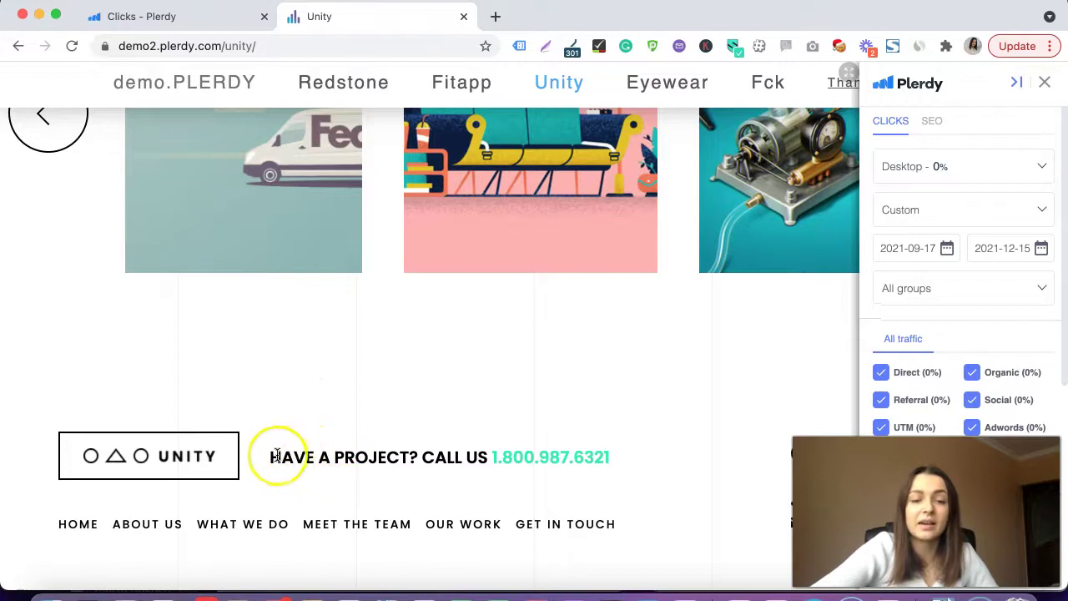
left_click_drag(317, 456, 491, 459)
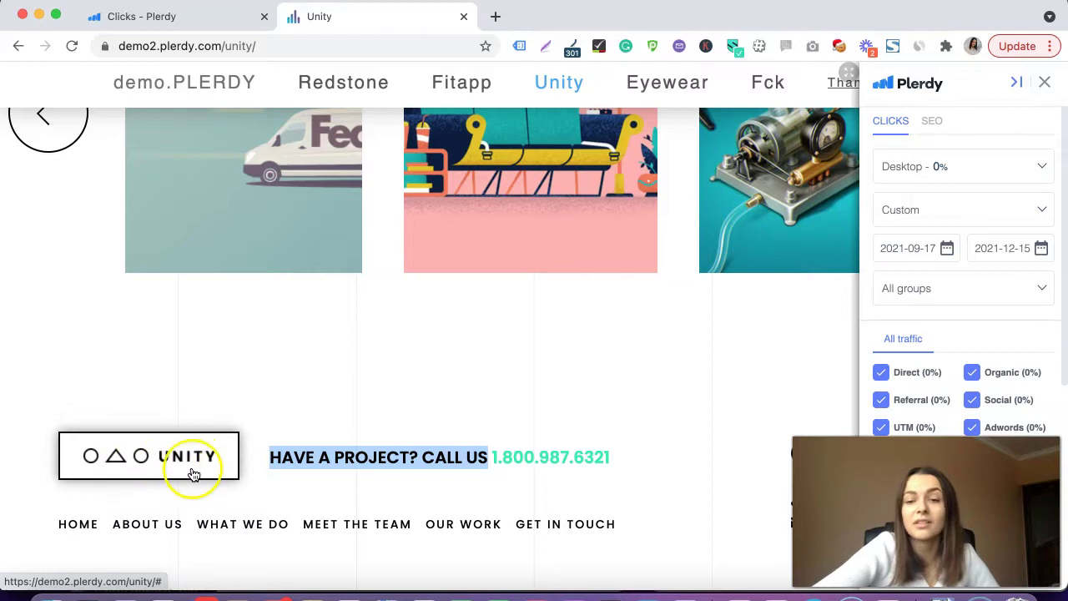
left_click(355, 458)
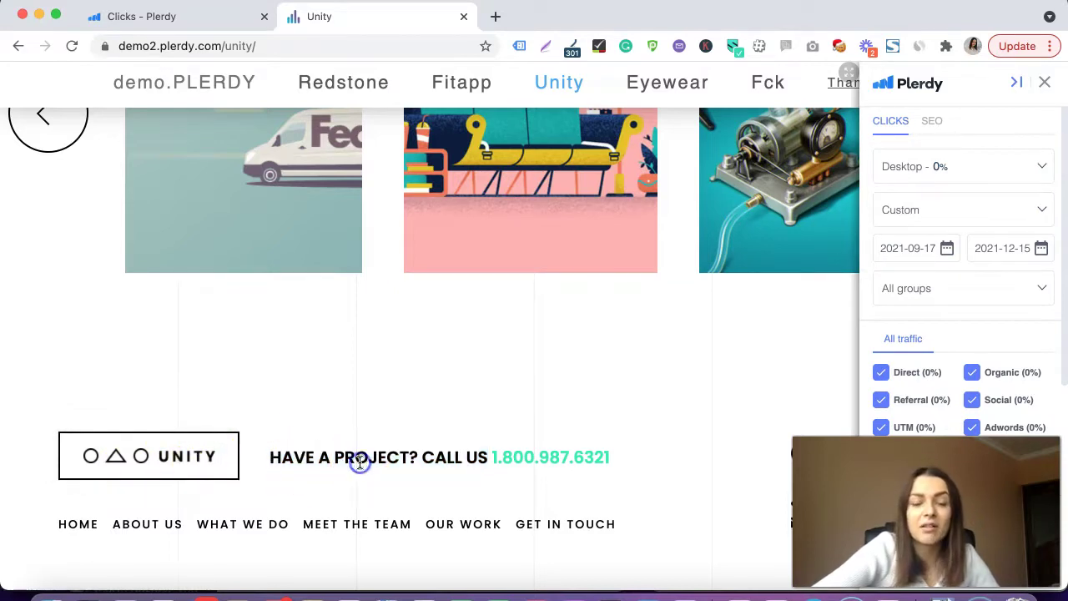
Open the demo site's Eyewear page and close the Plerdy panel on it.
scroll(388, 457, "up", 20)
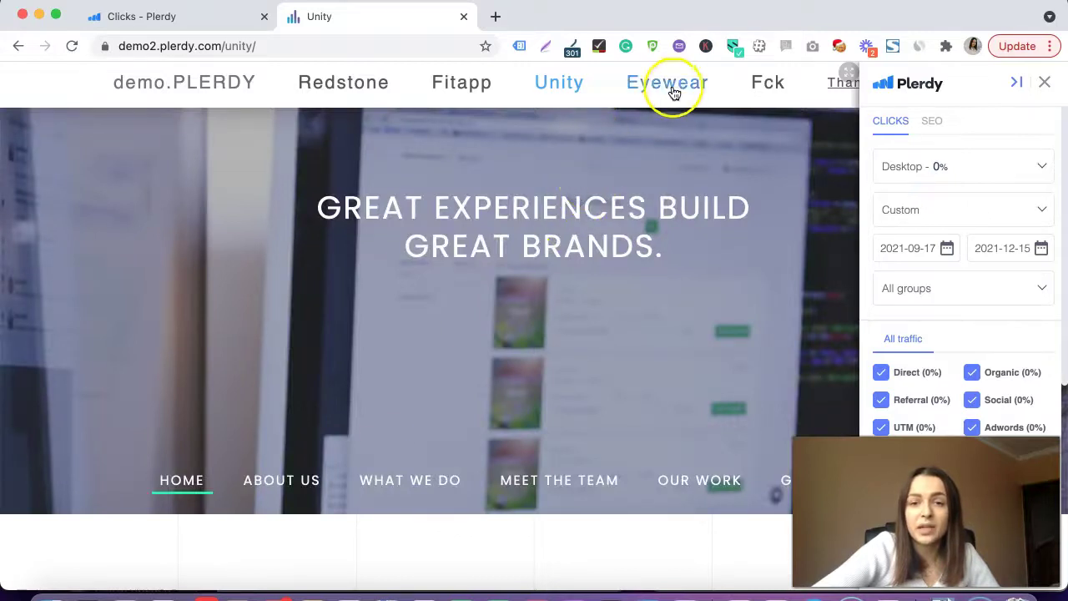
left_click(670, 90)
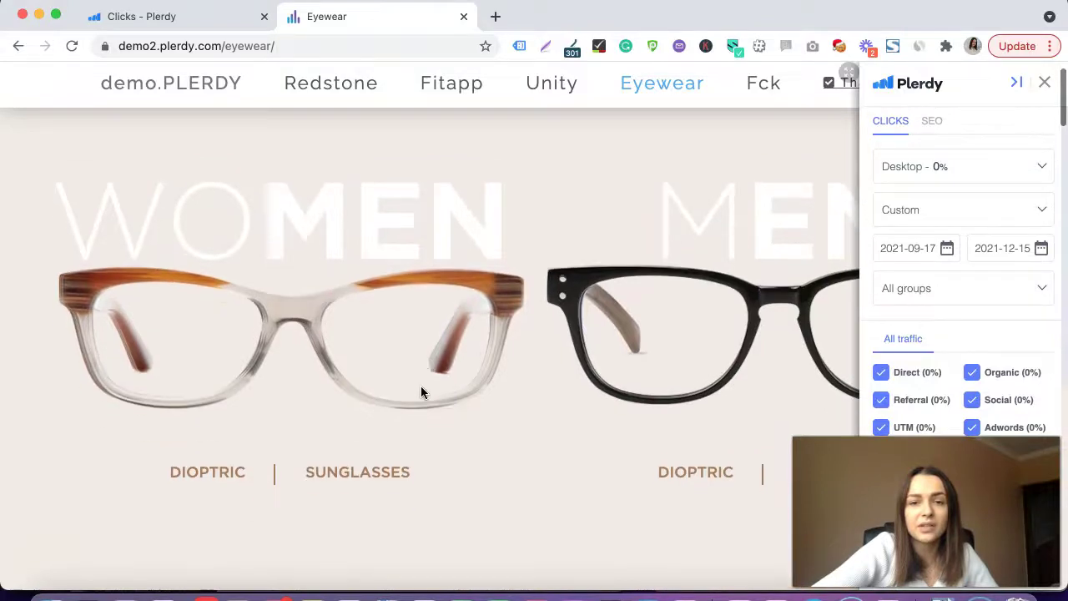
left_click(1044, 81)
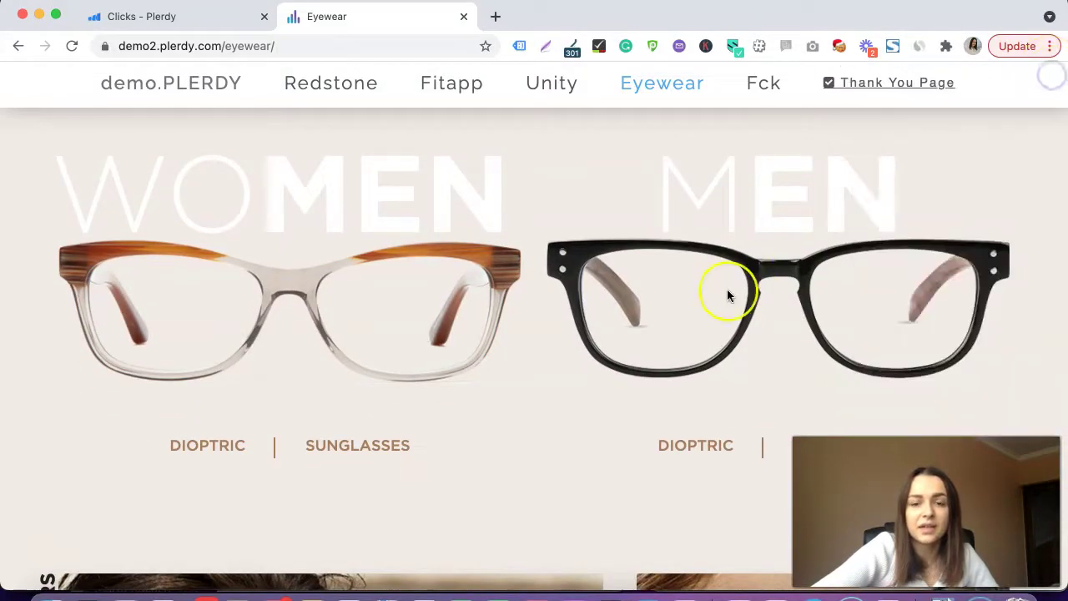
Review the Eyewear page from the Women and Men categories through Special Offers to the free shipping and 14-day return boxes.
scroll(727, 292, "down", 5)
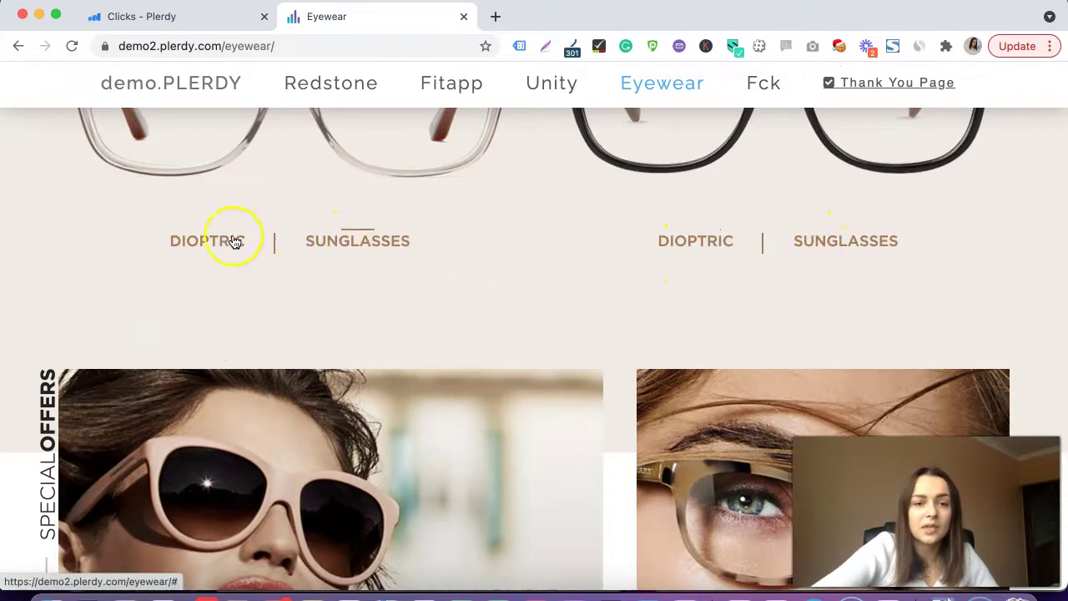
scroll(215, 345, "down", 3)
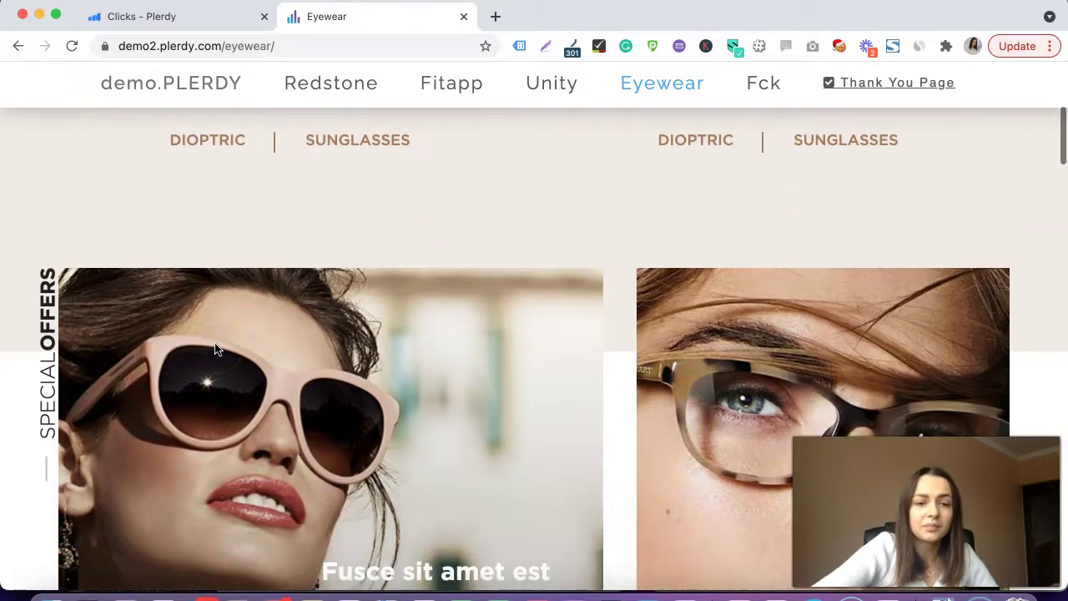
scroll(214, 348, "down", 7)
scroll(452, 425, "down", 2)
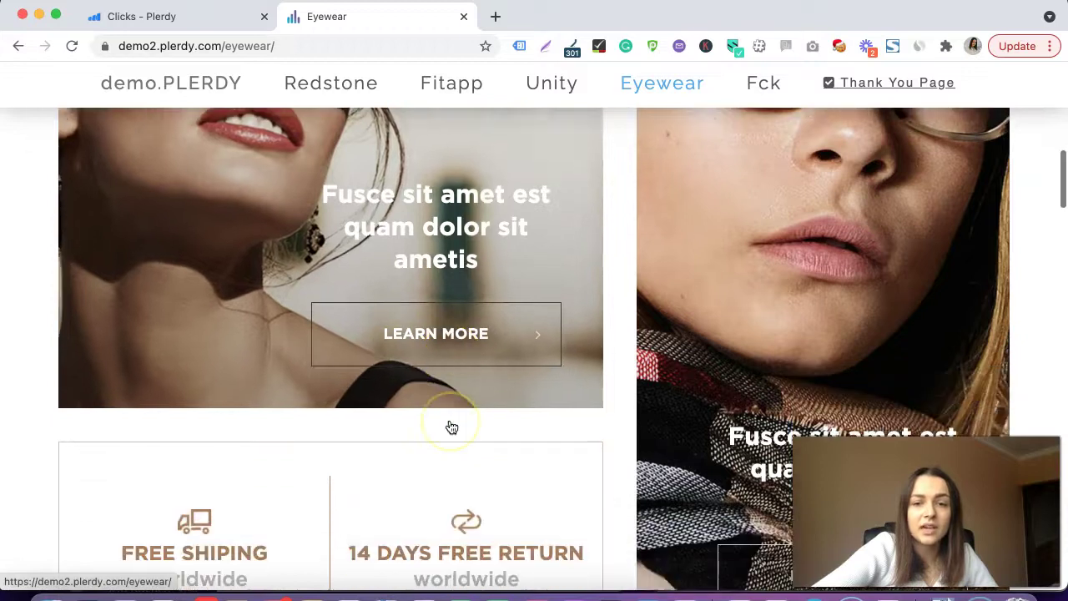
scroll(451, 428, "down", 8)
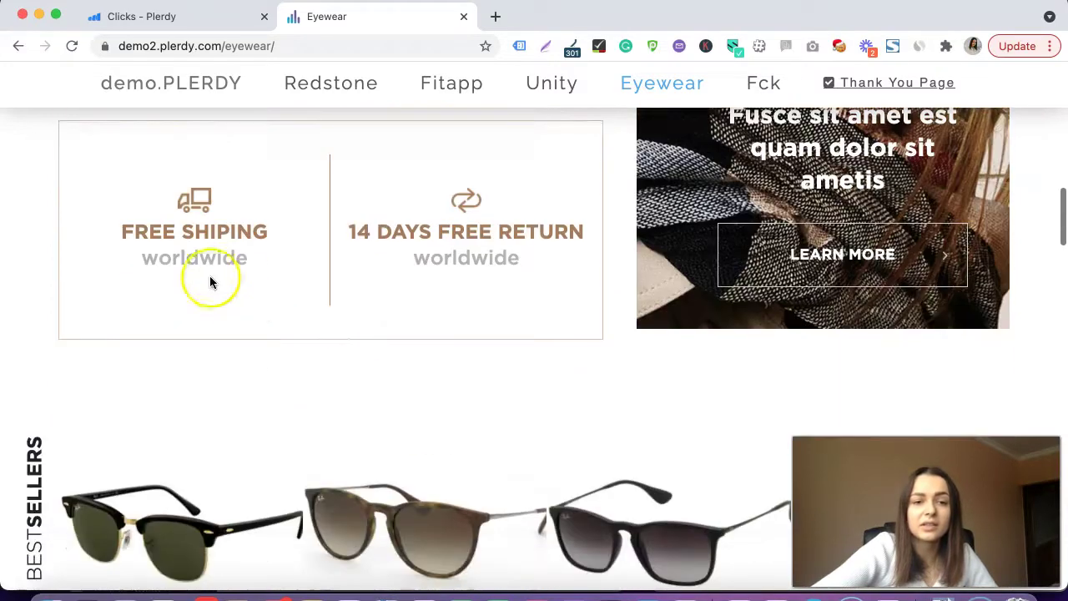
scroll(458, 309, "down", 2)
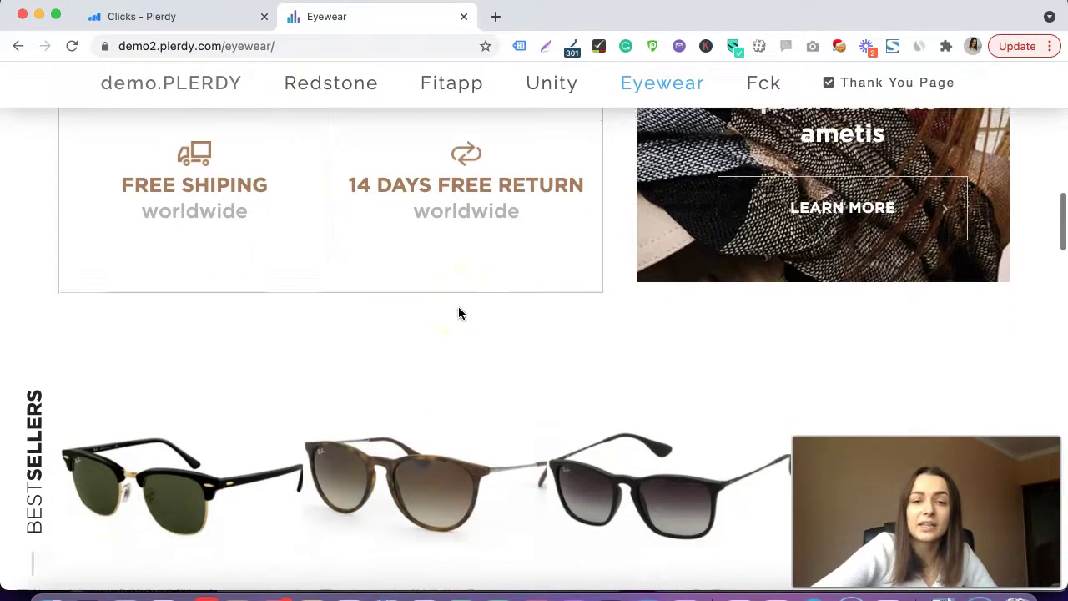
Examine the Bestsellers product cards, their prices and the Learn More button beneath them.
scroll(458, 313, "down", 6)
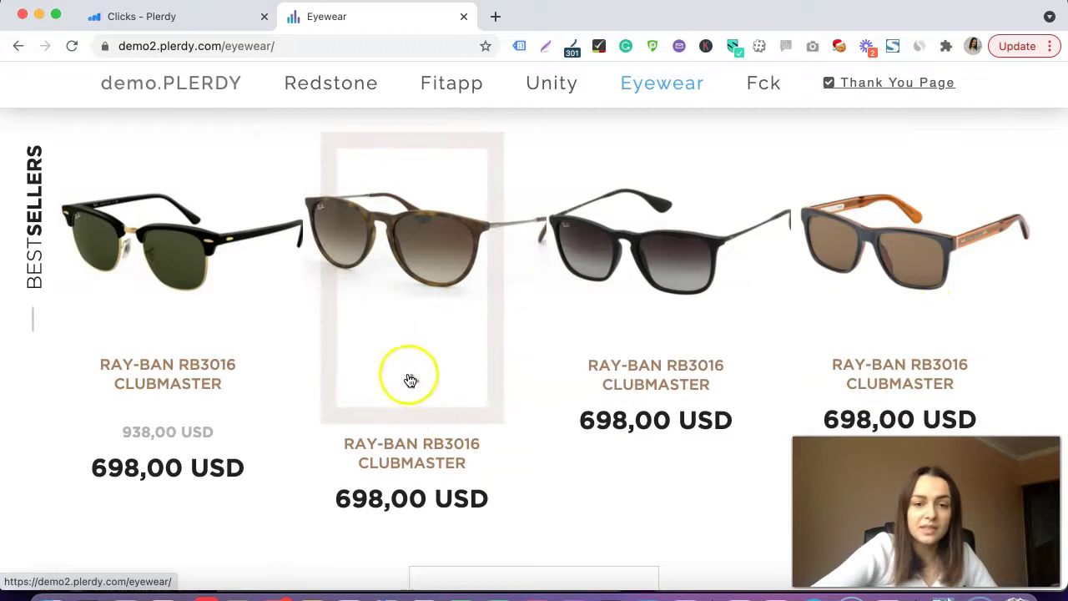
mouse_move(455, 344)
left_mouse_down()
mouse_move(430, 327)
mouse_move(576, 150)
mouse_move(639, 185)
mouse_move(925, 221)
mouse_move(686, 235)
mouse_move(258, 231)
mouse_move(186, 248)
mouse_move(428, 232)
left_mouse_up()
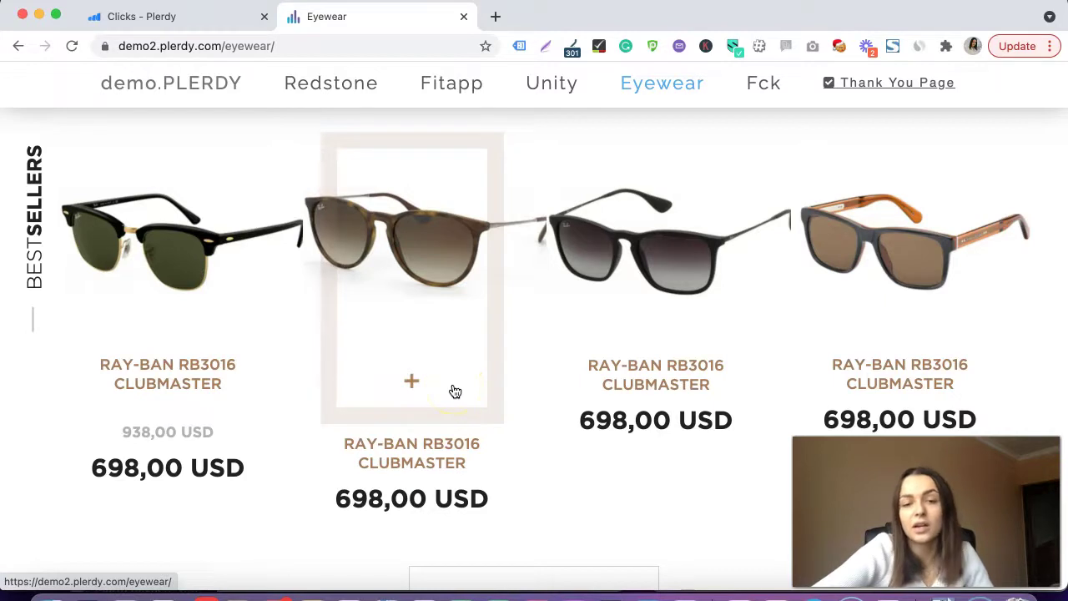
scroll(455, 392, "down", 4)
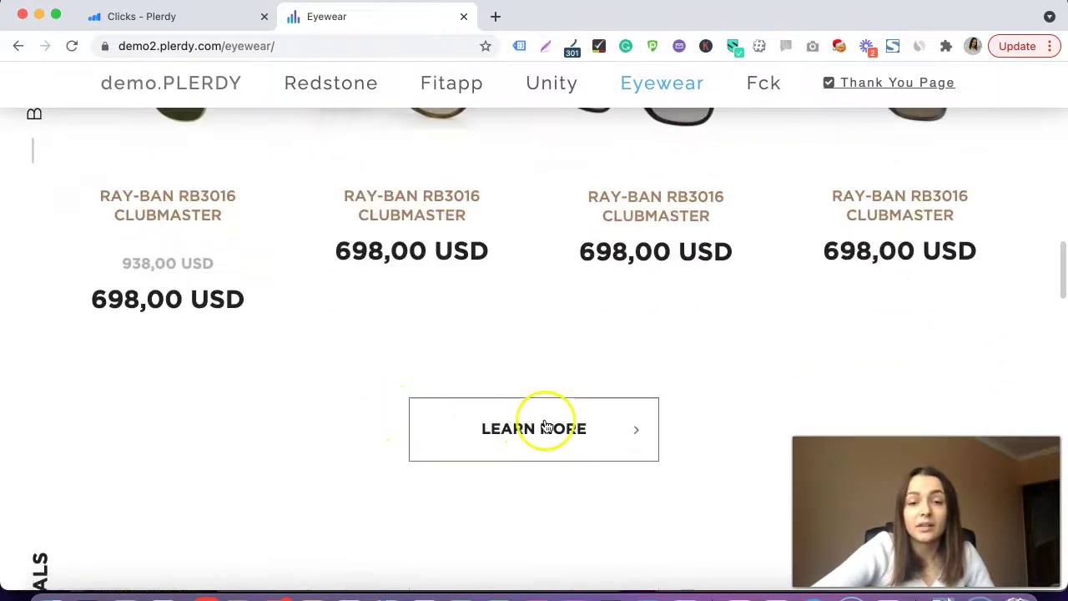
scroll(634, 449, "up", 2)
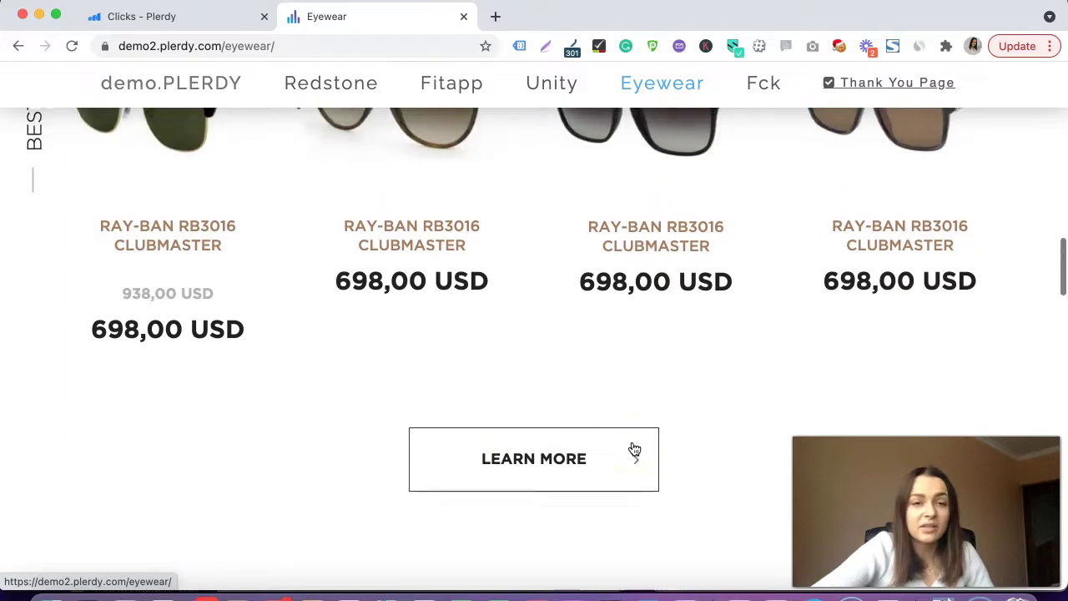
scroll(634, 449, "up", 1)
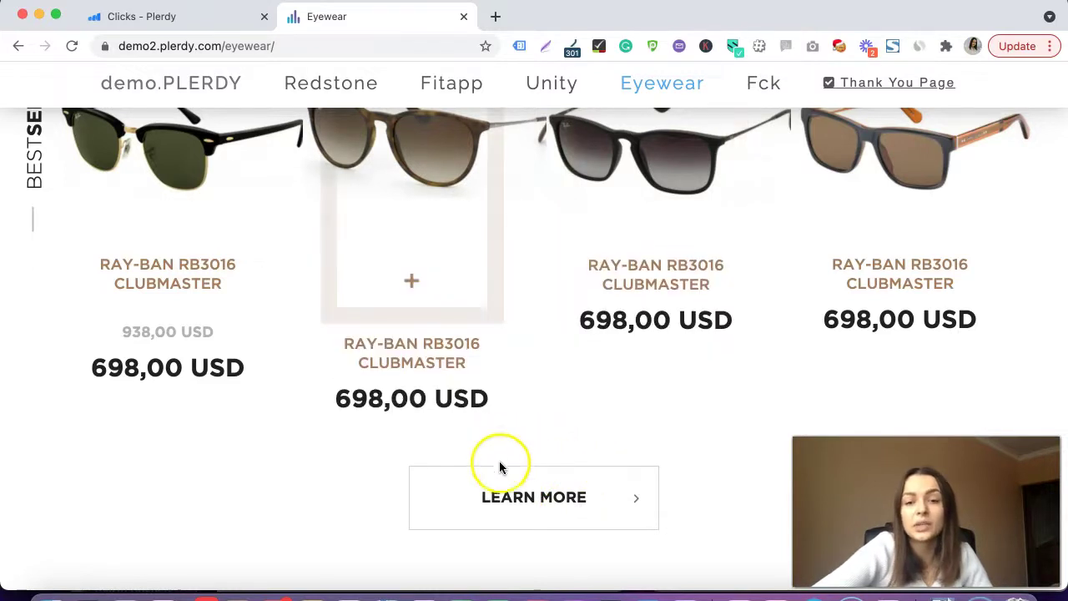
Look through the New Arrivals and Brands sections down to the three promotional image cards.
scroll(507, 500, "down", 10)
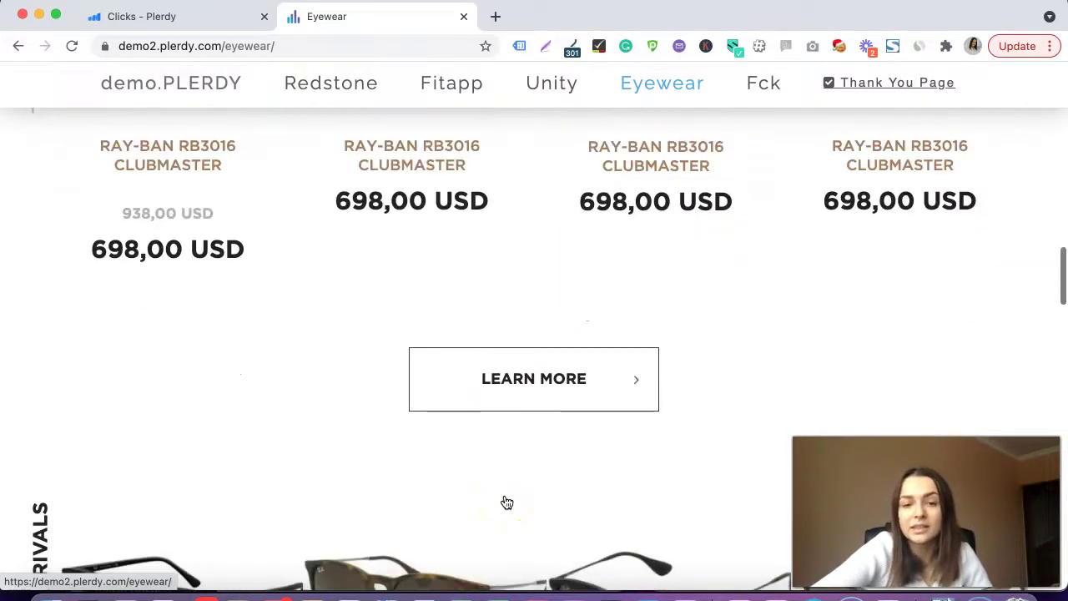
scroll(507, 501, "down", 9)
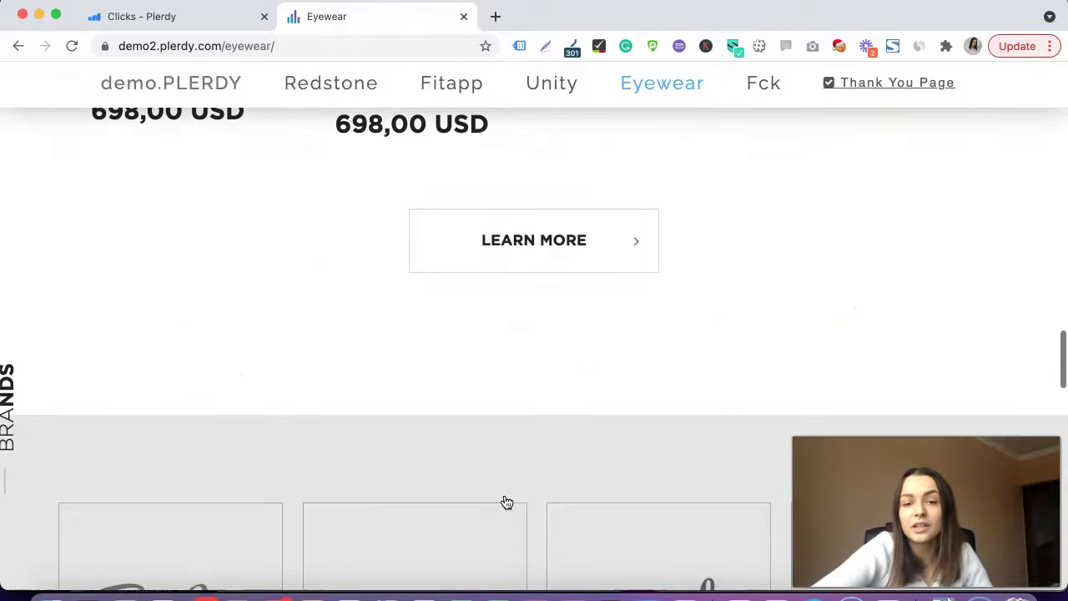
scroll(507, 500, "down", 10)
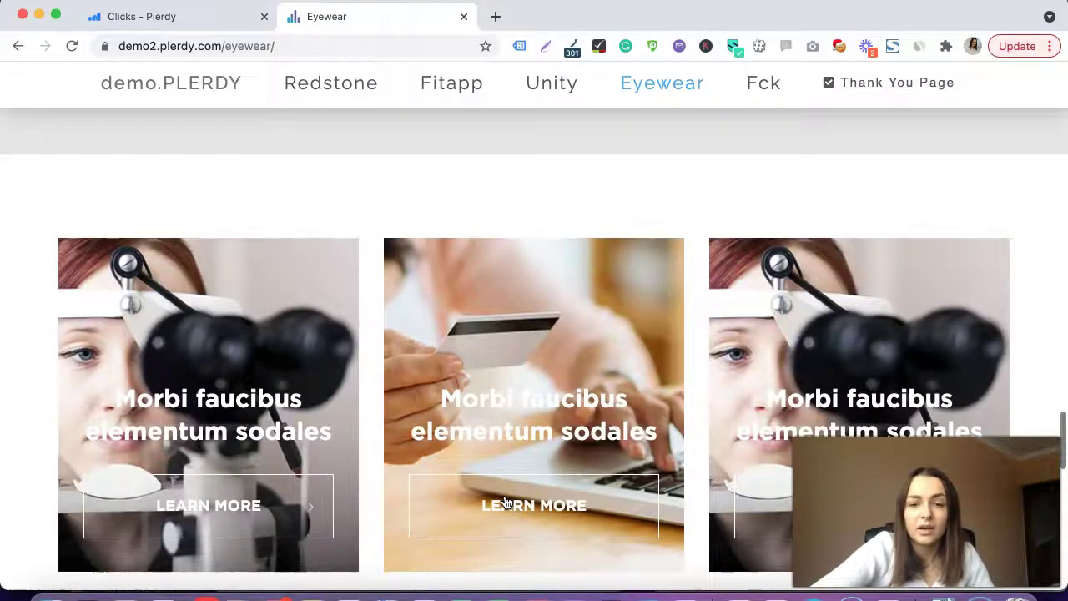
Examine the Newsletter section with its email signup form, and the footer's Brands and Other Info links.
scroll(507, 500, "up", 2)
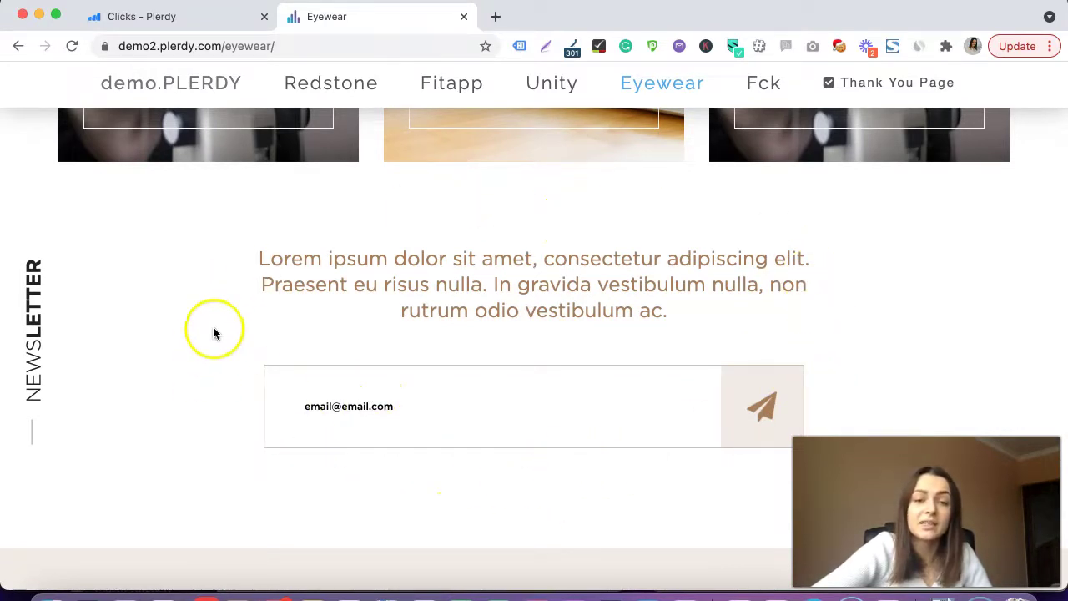
scroll(822, 345, "down", 3)
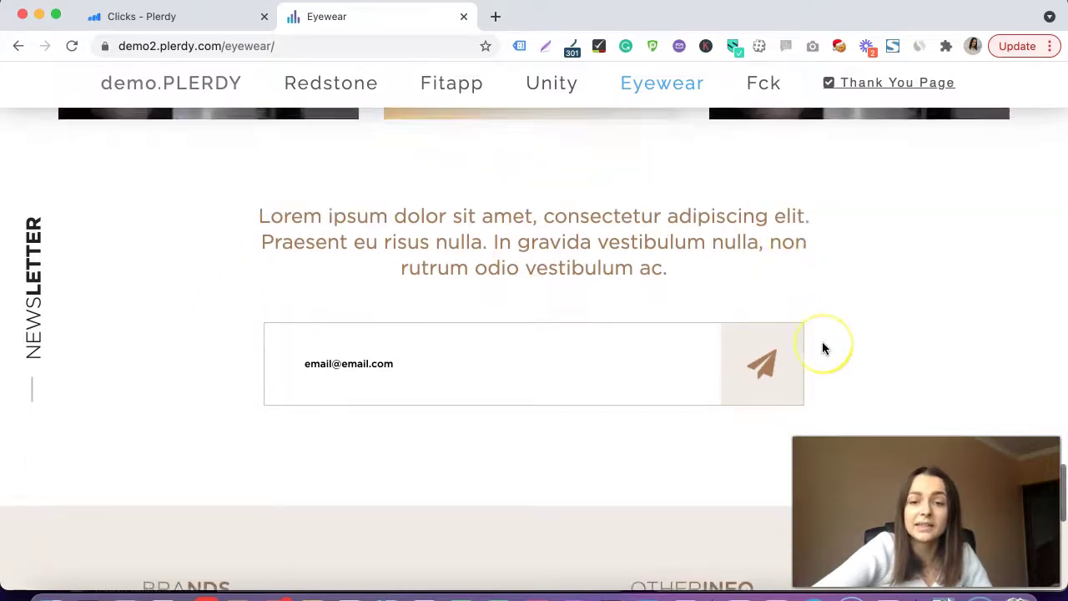
scroll(822, 348, "up", 4)
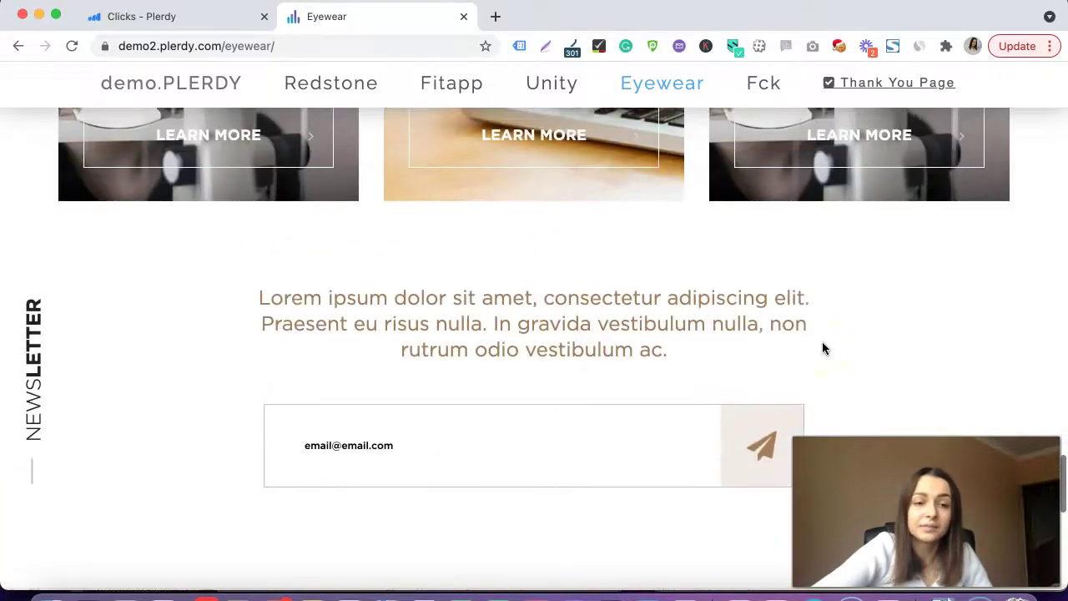
scroll(821, 348, "down", 2)
scroll(821, 348, "down", 3)
scroll(822, 348, "up", 4)
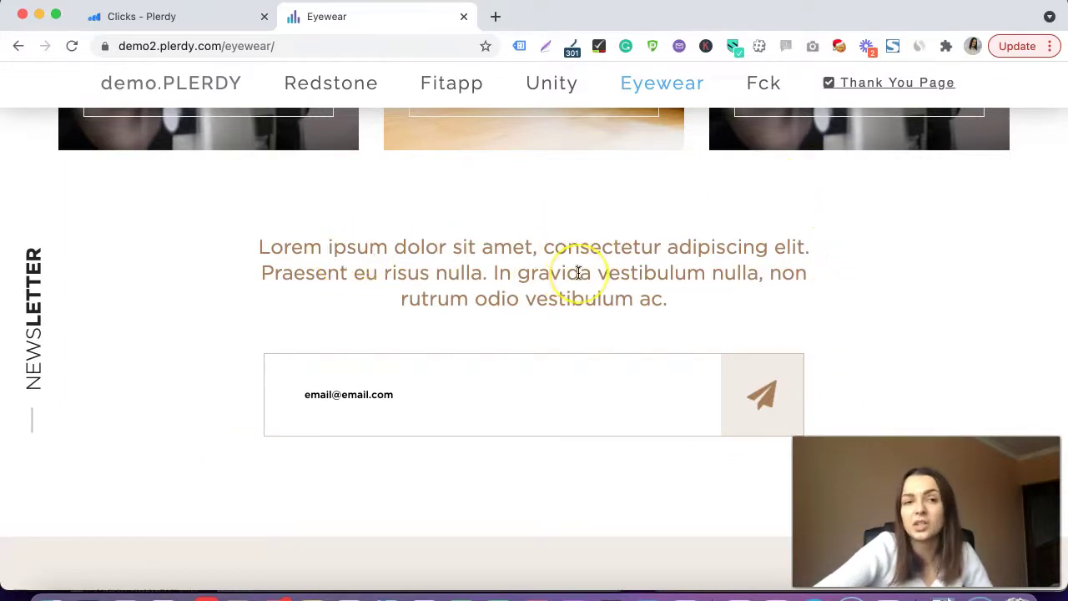
scroll(578, 272, "down", 5)
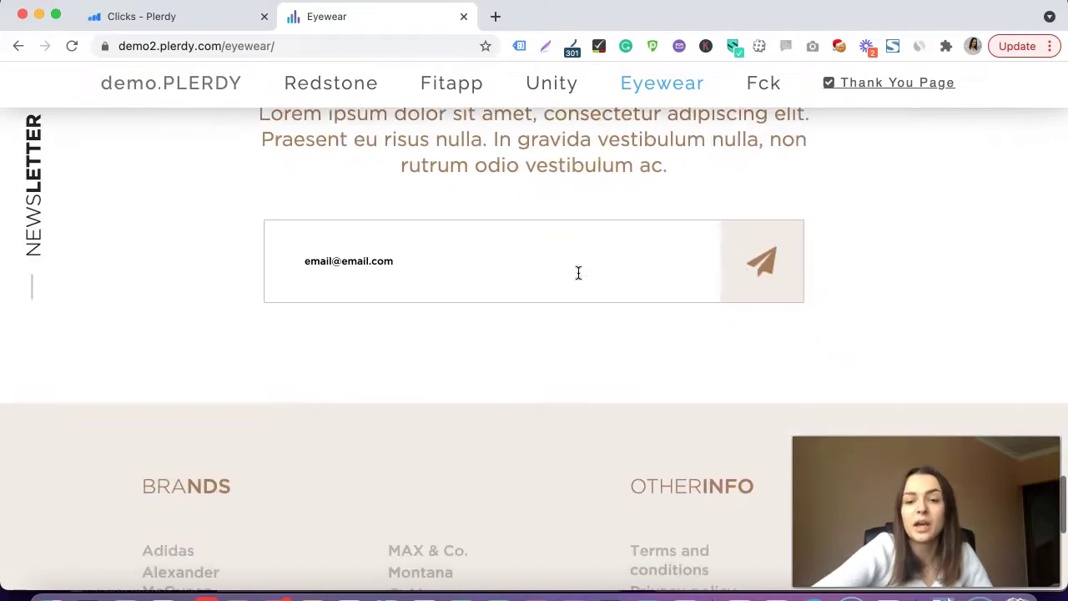
scroll(578, 272, "down", 3)
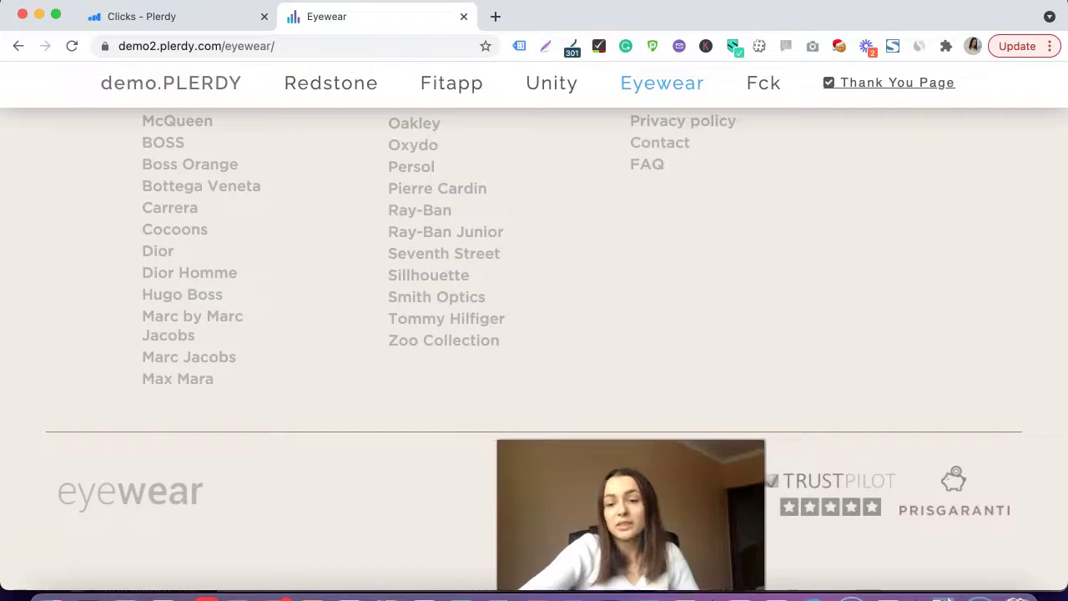
Return from the Eyewear page's footer to the Women and Men categories near its beginning.
scroll(657, 333, "up", 15)
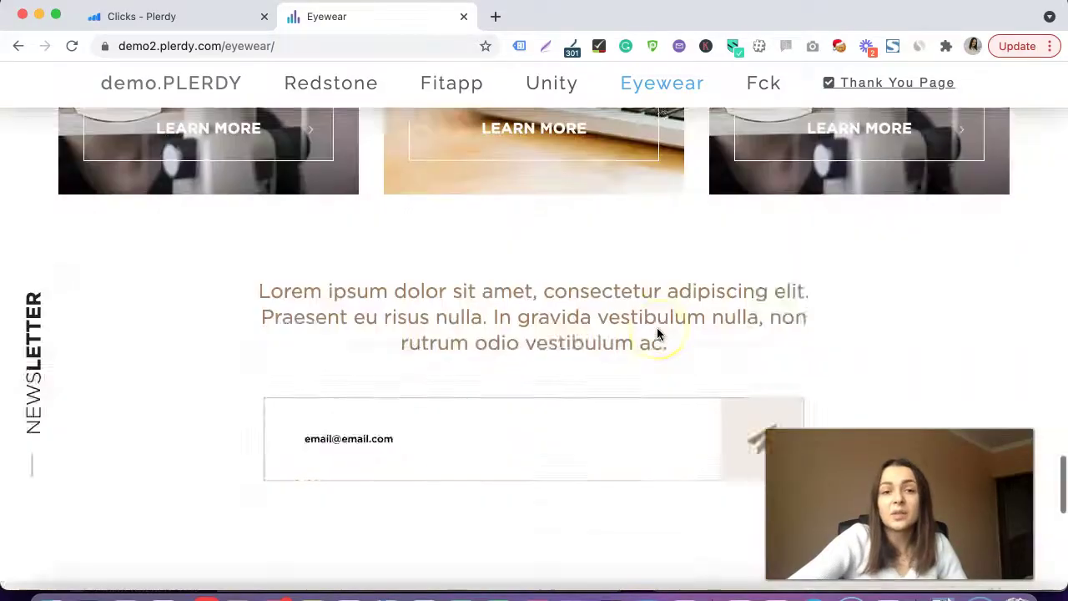
scroll(656, 332, "up", 12)
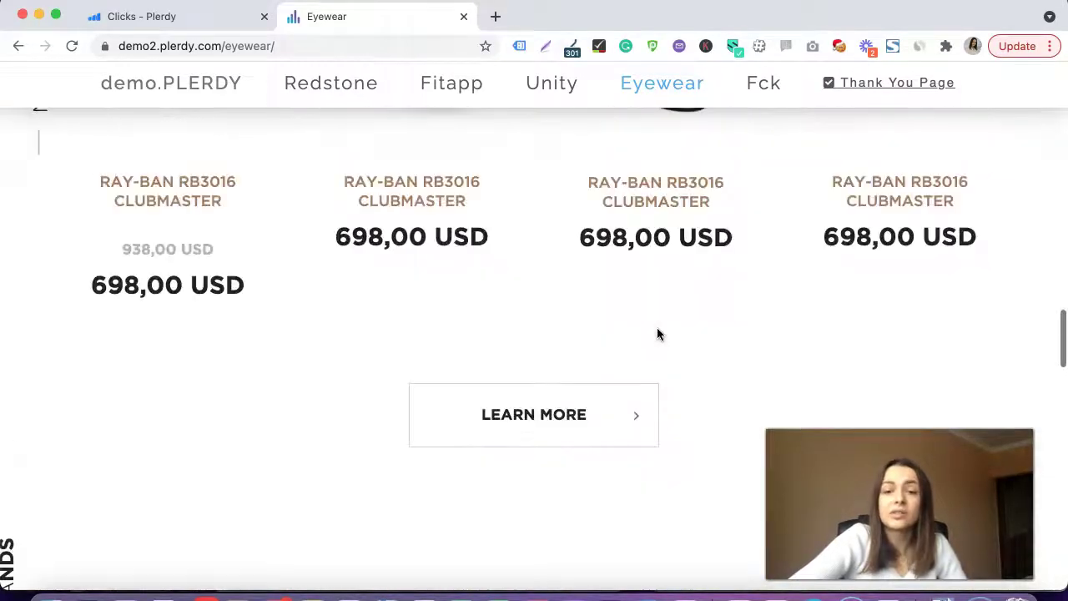
scroll(657, 332, "up", 5)
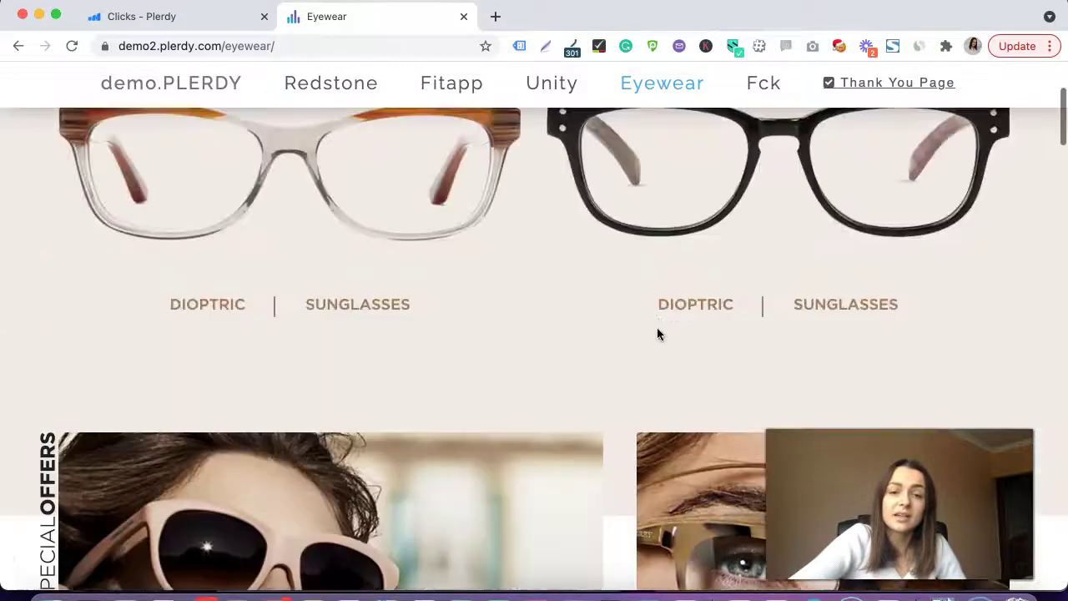